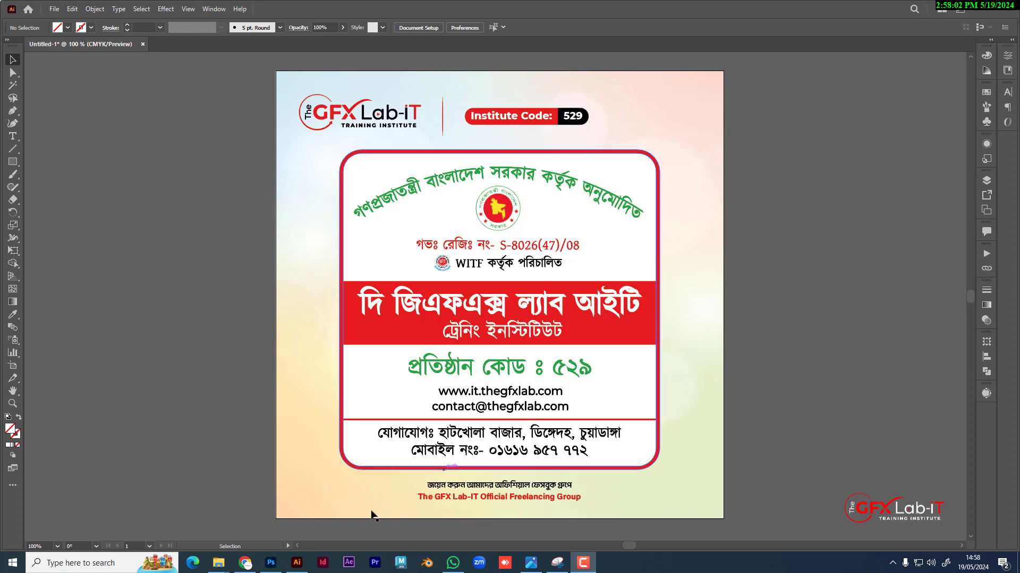
- Switch to Chrome and preview the InDesign text wrap, Quora and Shutterstock Text Wrap Panel examples in the image results
{"action": "left_click", "coordinate": [245, 569]}
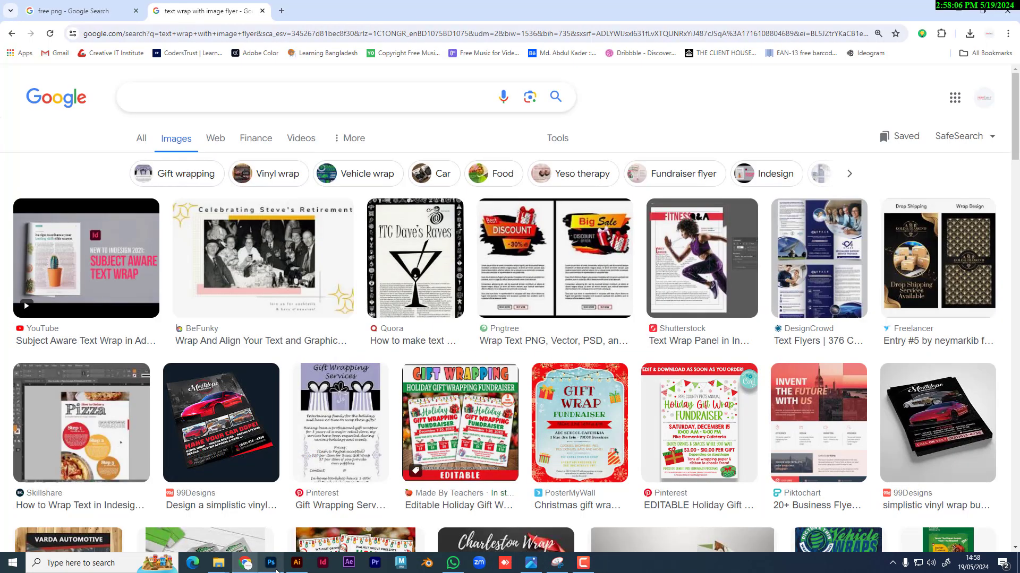
{"action": "left_click", "coordinate": [80, 268]}
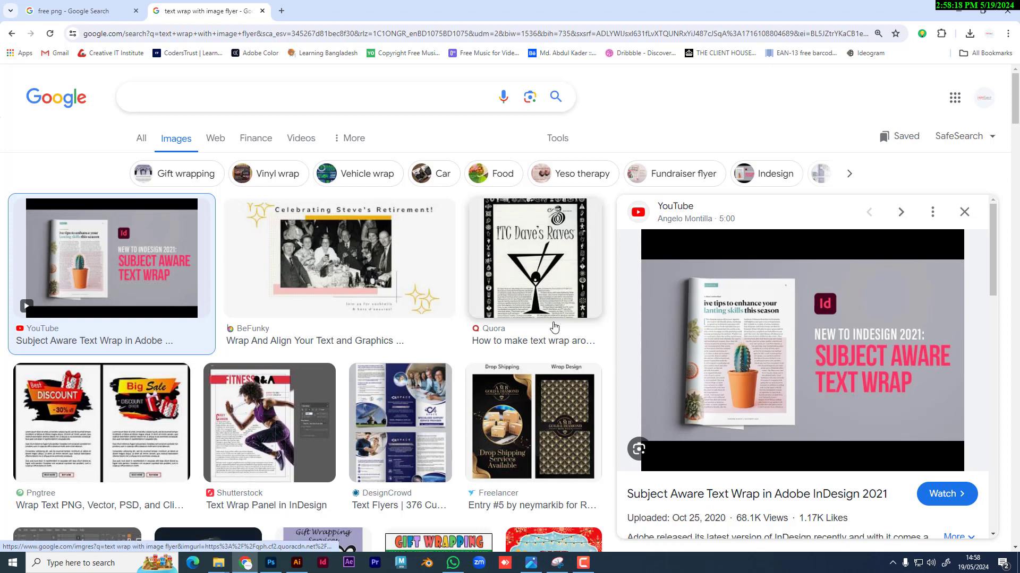
{"action": "left_click", "coordinate": [554, 327]}
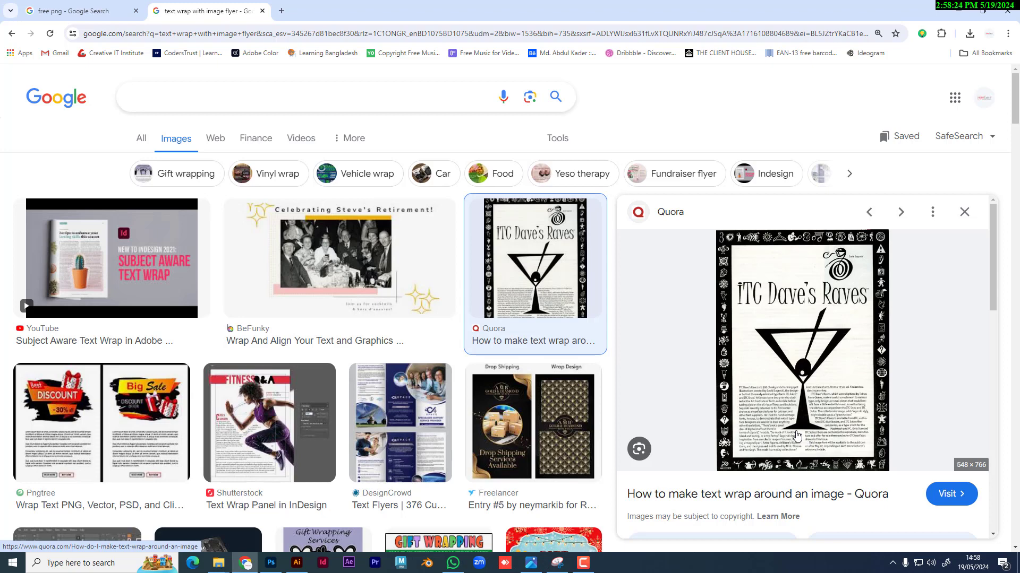
{"action": "left_click", "coordinate": [322, 453]}
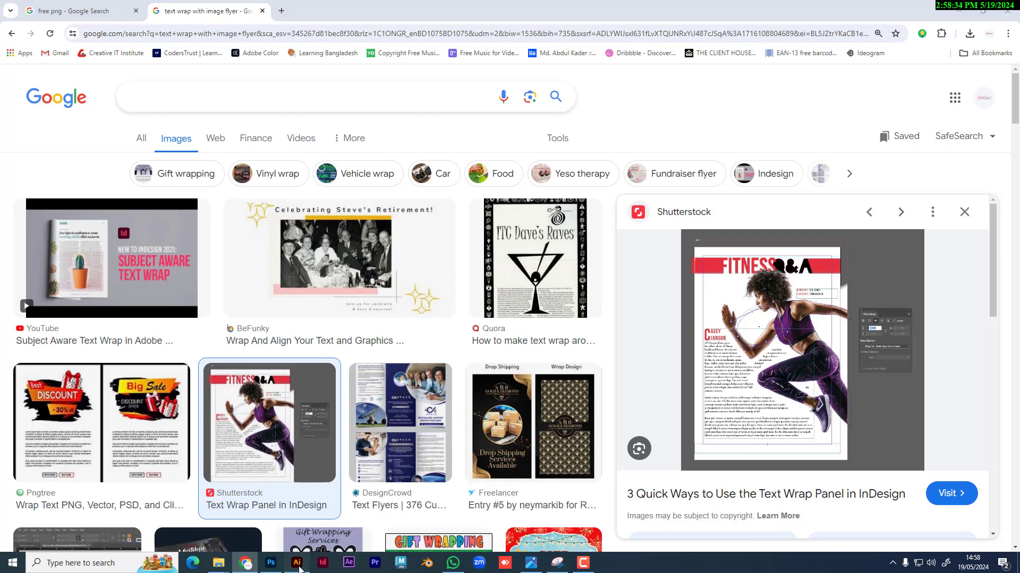
- Switch to Illustrator and delete the institute flyer artwork from the artboard
{"action": "left_click", "coordinate": [297, 563]}
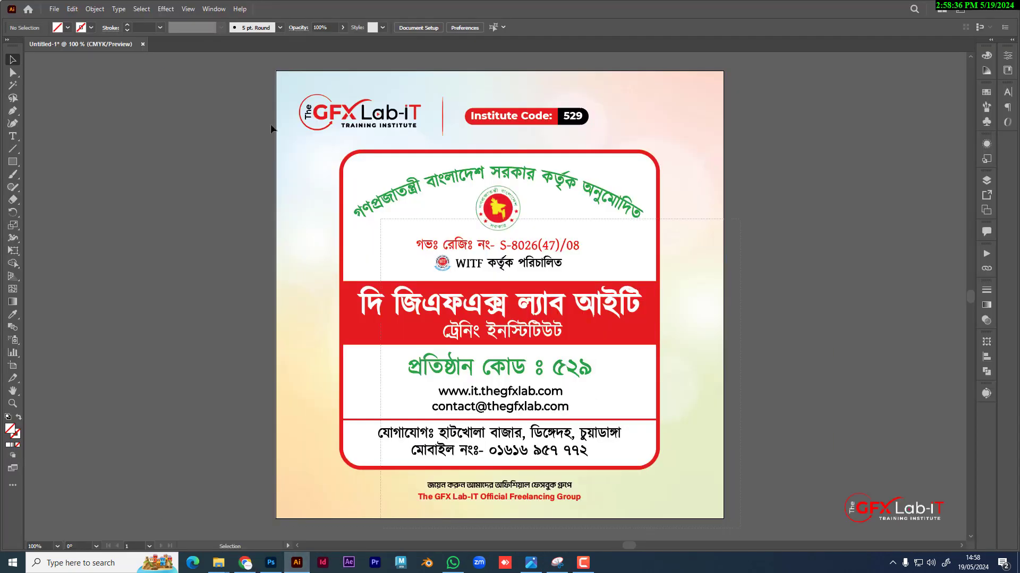
{"action": "left_click", "coordinate": [276, 150]}
{"action": "key", "text": "Delete"}
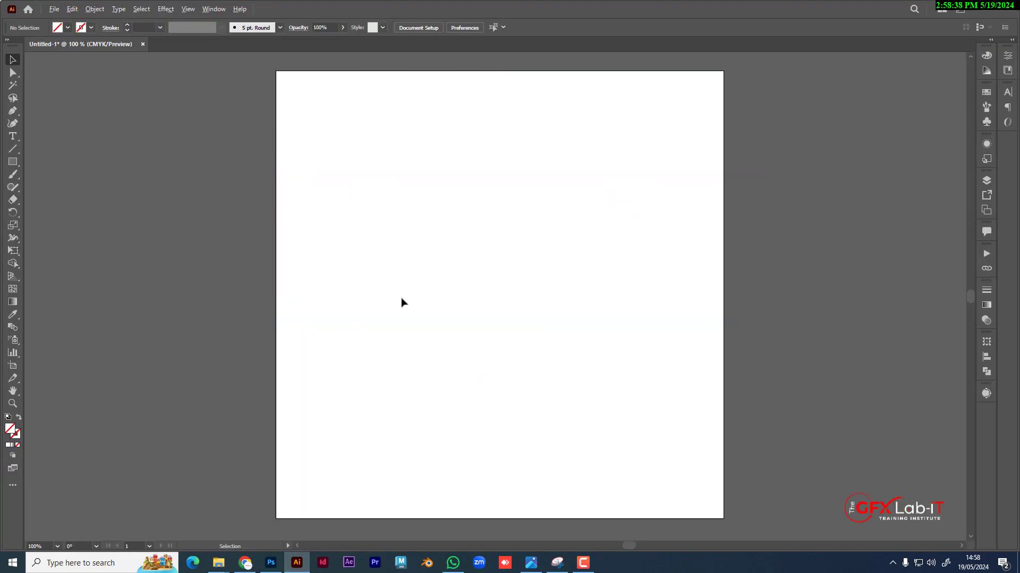
- Undo back to the two text columns with the Spider-Man image and stretch the artboard vertically to about 595 × 737 pt
{"action": "scroll", "coordinate": [401, 303], "scroll_direction": "down", "scroll_amount": 3}
{"action": "key", "text": "ctrl+z"}
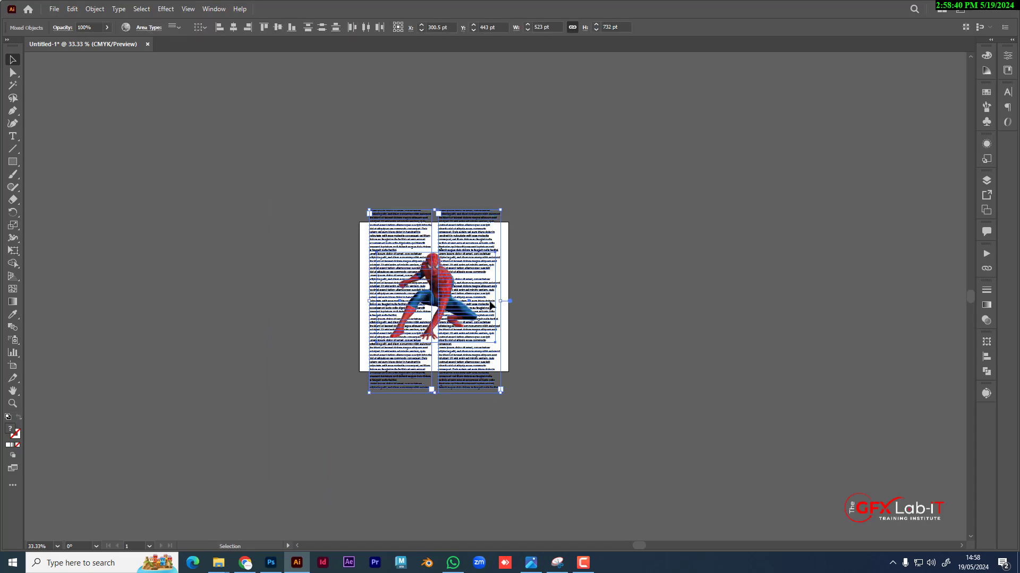
{"action": "left_click", "coordinate": [578, 269]}
{"action": "left_click", "coordinate": [13, 365]}
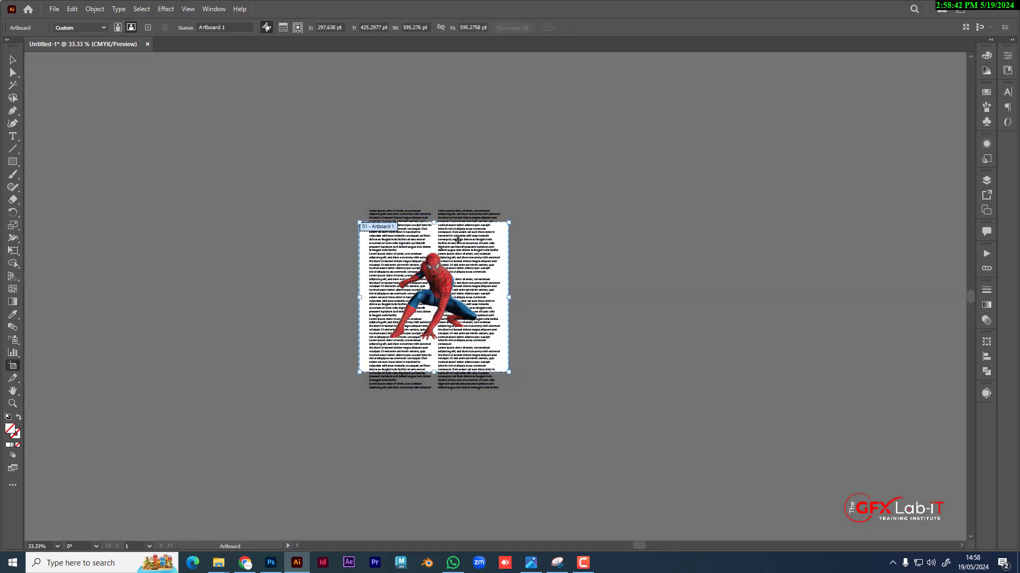
{"action": "left_click_drag", "start_coordinate": [436, 223], "coordinate": [435, 205]}
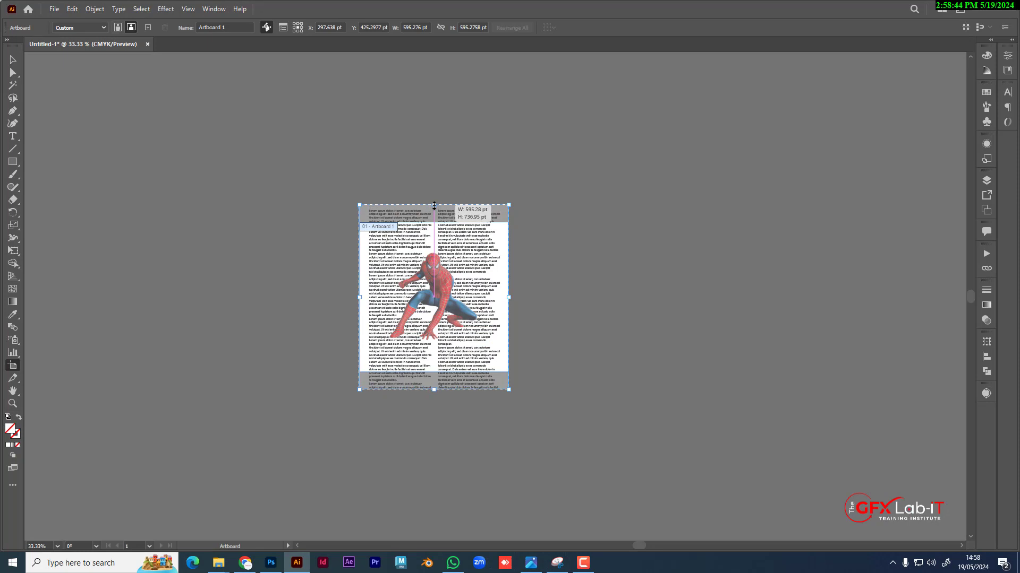
- Delete both text columns and the Spider-Man image from the artboard
{"action": "left_click", "coordinate": [13, 60]}
{"action": "left_click", "coordinate": [380, 244]}
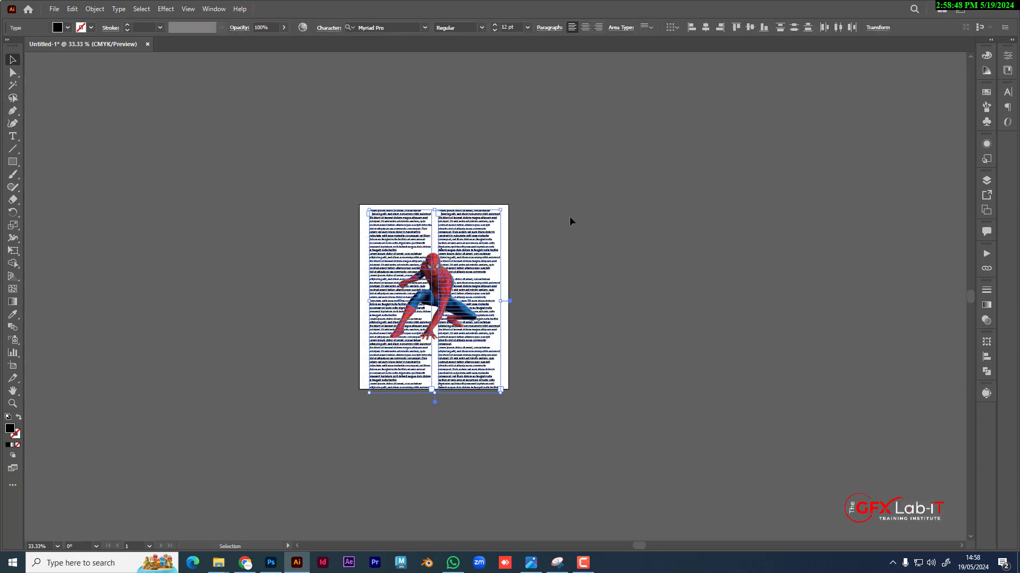
{"action": "key", "text": "Delete"}
{"action": "left_click", "coordinate": [451, 305]}
{"action": "key", "text": "Delete"}
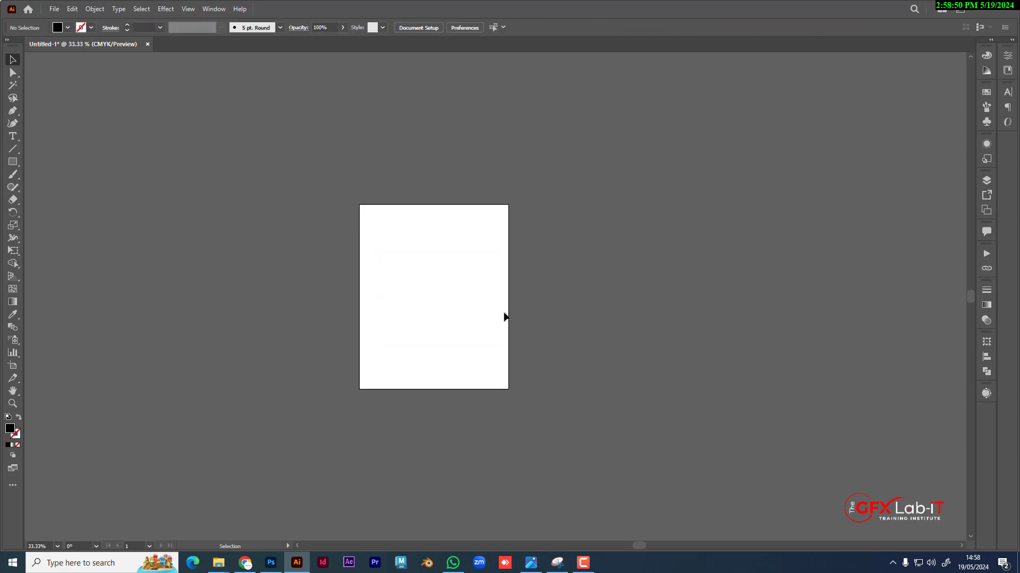
- Create a tall area-text frame with placeholder text on the page's left half and extend its lower edge towards the page bottom
{"action": "scroll", "coordinate": [514, 317], "scroll_direction": "up", "scroll_amount": 2}
{"action": "scroll", "coordinate": [503, 336], "scroll_direction": "left", "scroll_amount": 2}
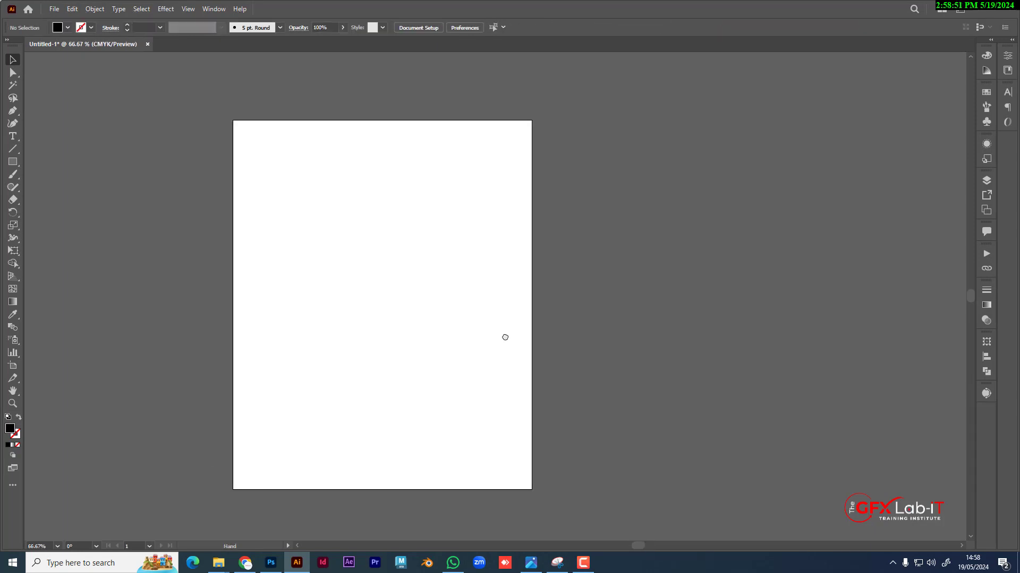
{"action": "left_click", "coordinate": [16, 141]}
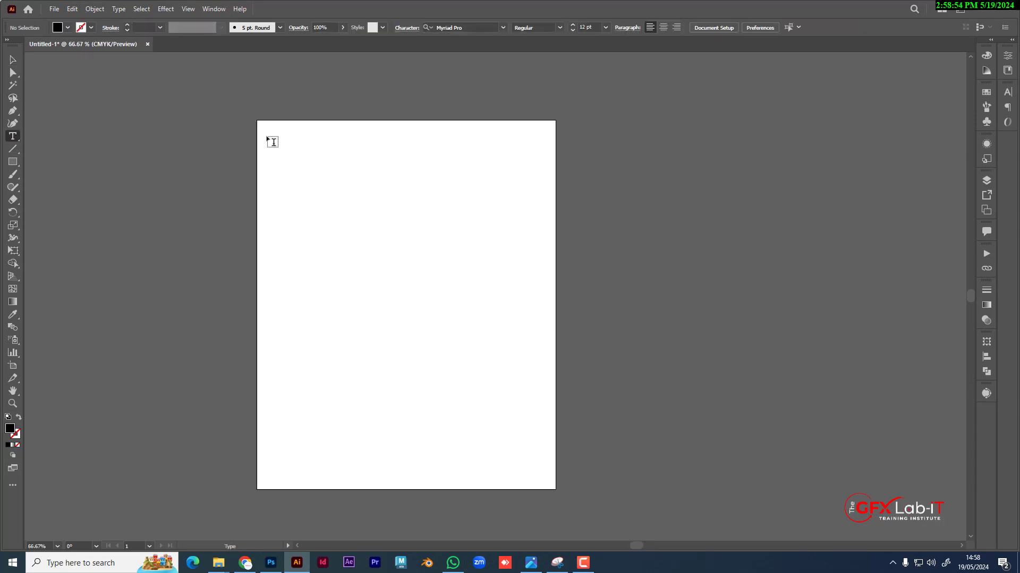
{"action": "left_click_drag", "start_coordinate": [267, 137], "coordinate": [412, 456]}
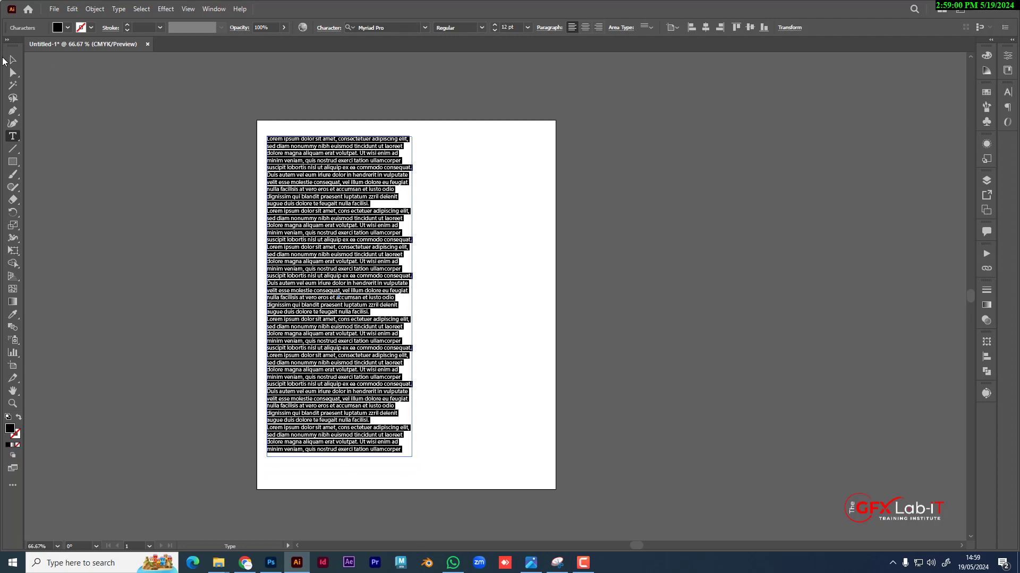
{"action": "left_click", "coordinate": [11, 60]}
{"action": "left_click_drag", "start_coordinate": [340, 460], "coordinate": [339, 477]}
{"action": "left_click", "coordinate": [625, 406]}
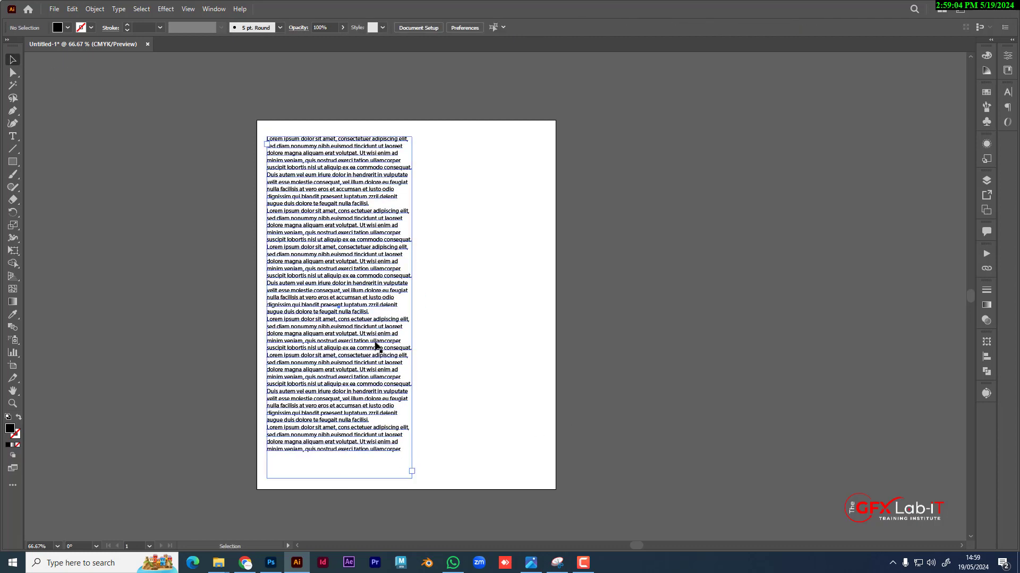
- Duplicate the text frame as a second column alongside it, and shrink both frames to fit within the page margins
{"action": "left_click_drag", "start_coordinate": [327, 349], "coordinate": [486, 349]}
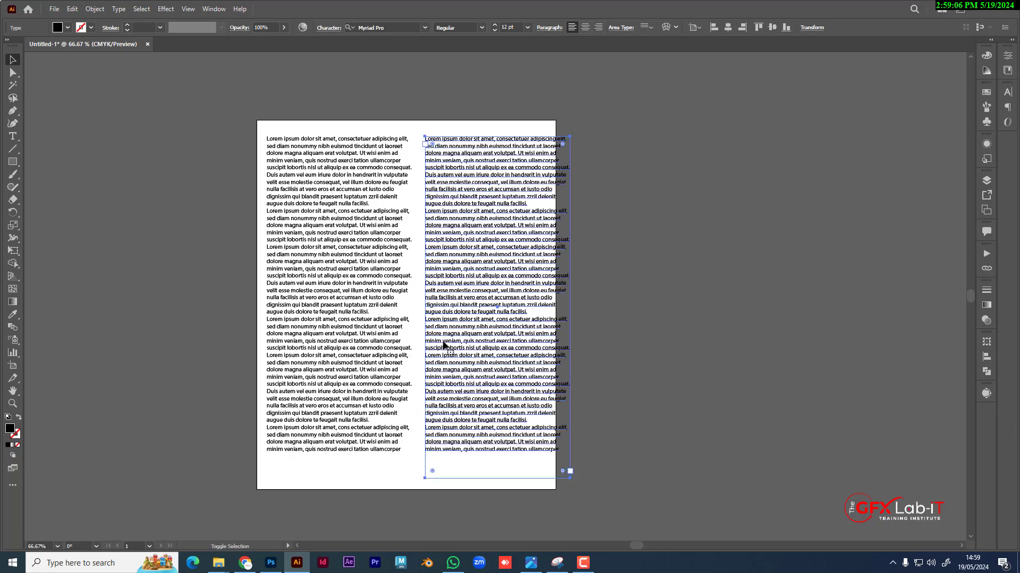
{"action": "key", "text": "ctrl+a"}
{"action": "left_click_drag", "start_coordinate": [573, 310], "coordinate": [541, 311]}
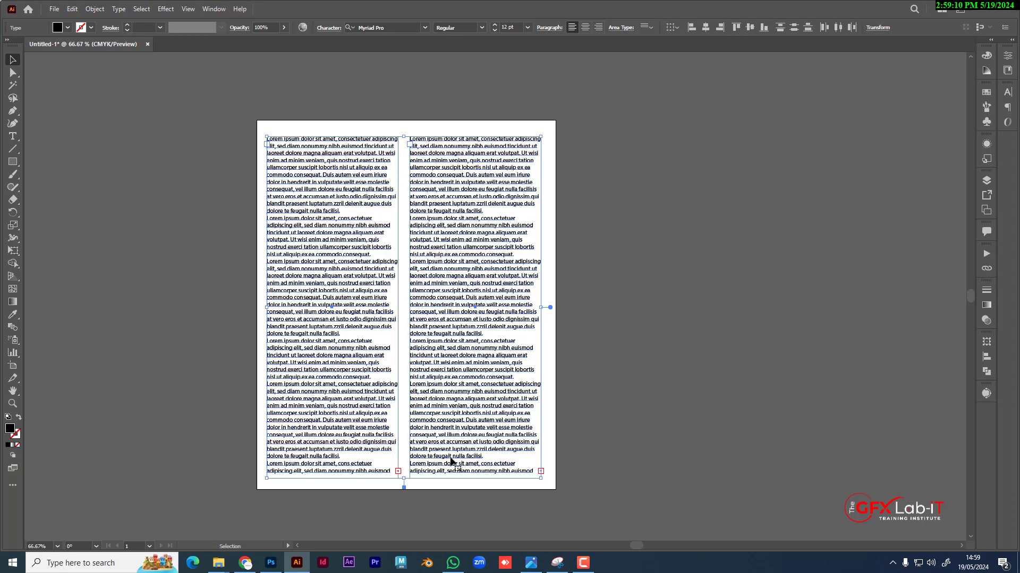
{"action": "left_click_drag", "start_coordinate": [405, 481], "coordinate": [405, 473]}
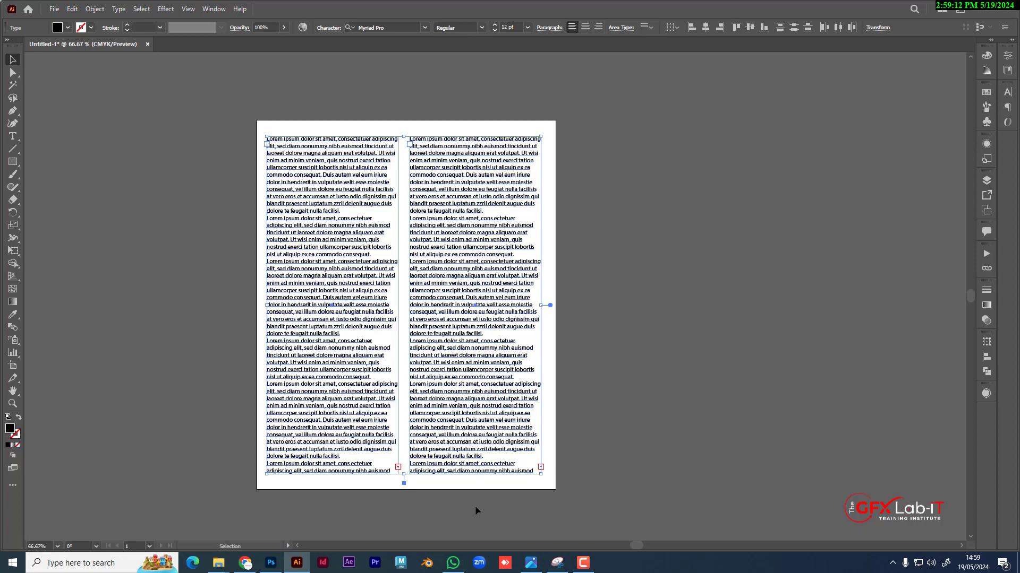
{"action": "left_click", "coordinate": [408, 491]}
- Delete the last lines of the left column so its text ends with "iusto odio dignissim qui"
{"action": "scroll", "coordinate": [407, 489], "scroll_direction": "up", "scroll_amount": 2}
{"action": "left_click", "coordinate": [340, 432]}
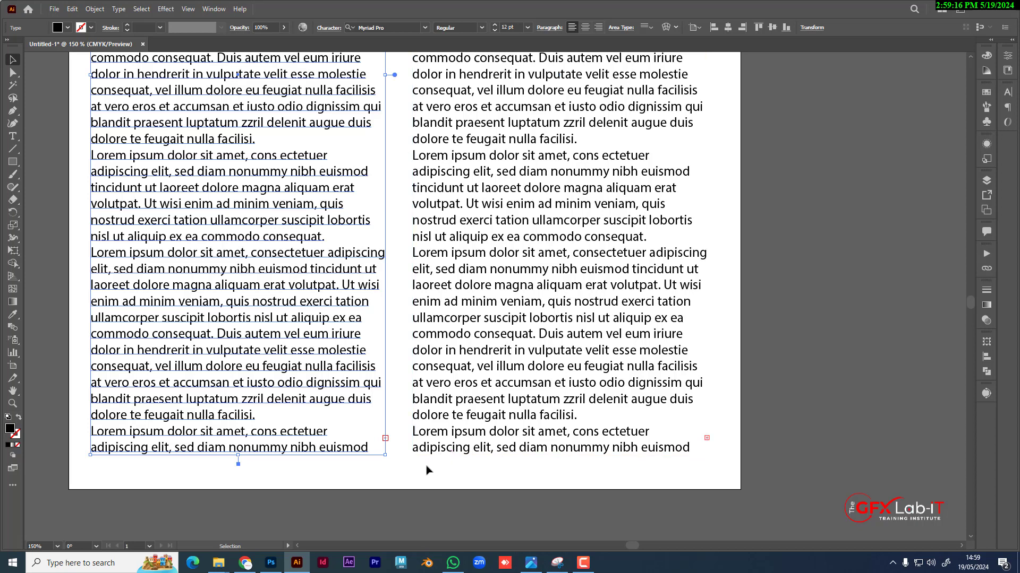
{"action": "left_click", "coordinate": [13, 136]}
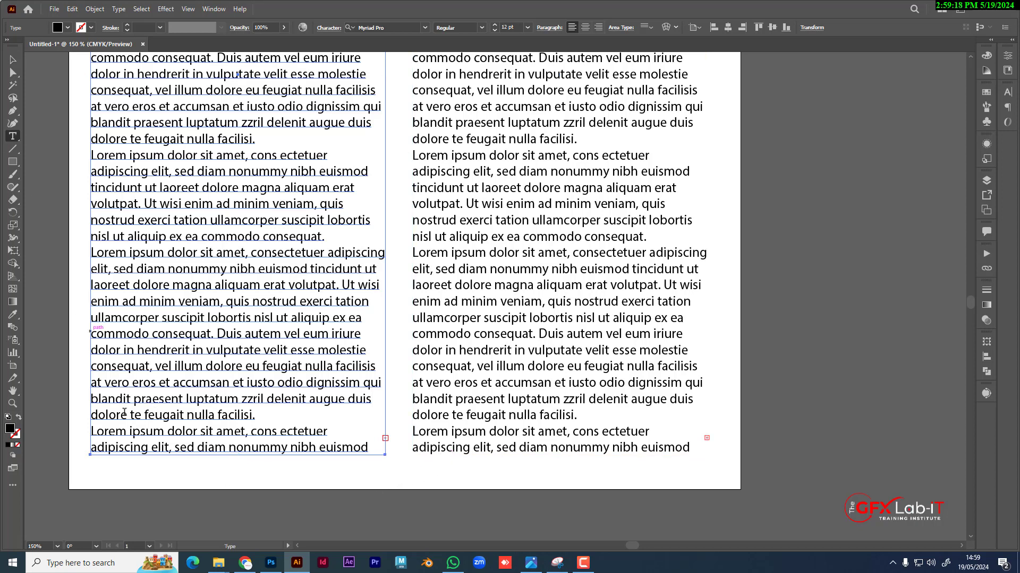
{"action": "left_click_drag", "start_coordinate": [93, 416], "coordinate": [357, 439]}
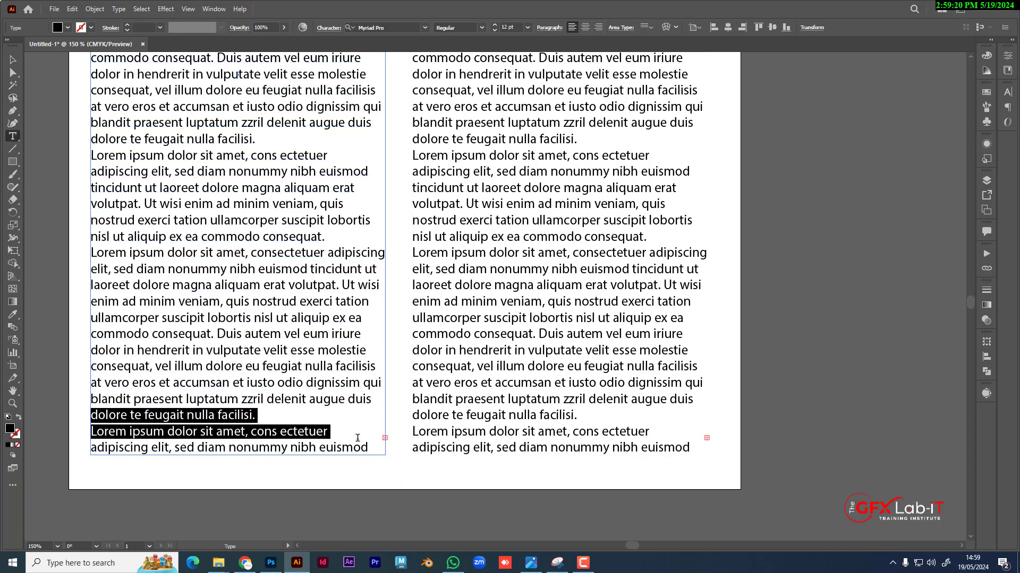
{"action": "key", "text": "BackSpace"}
{"action": "left_click_drag", "start_coordinate": [89, 435], "coordinate": [345, 449]}
{"action": "key", "text": "BackSpace"}
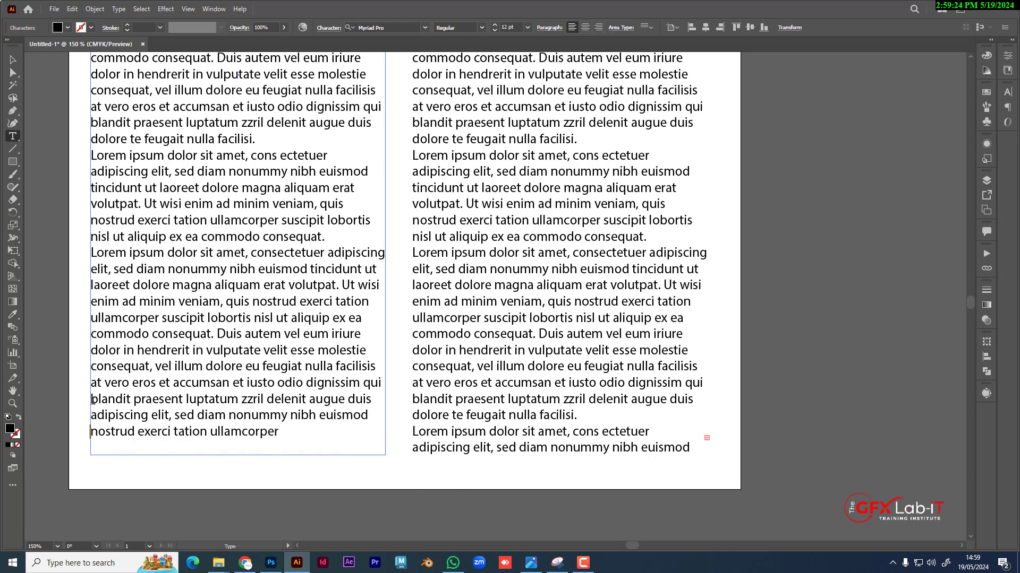
{"action": "left_click_drag", "start_coordinate": [91, 398], "coordinate": [484, 485]}
{"action": "key", "text": "BackSpace"}
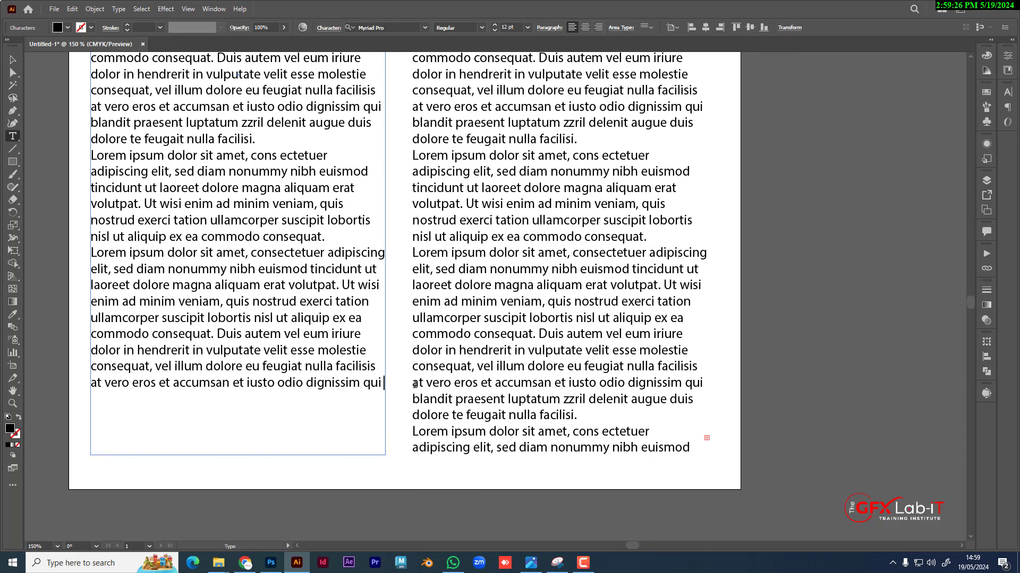
- Delete the last lines of the right column so its text ends with "dolore eu feugiat nulla facilisis"
{"action": "left_click_drag", "start_coordinate": [414, 384], "coordinate": [691, 448]}
{"action": "key", "text": "BackSpace"}
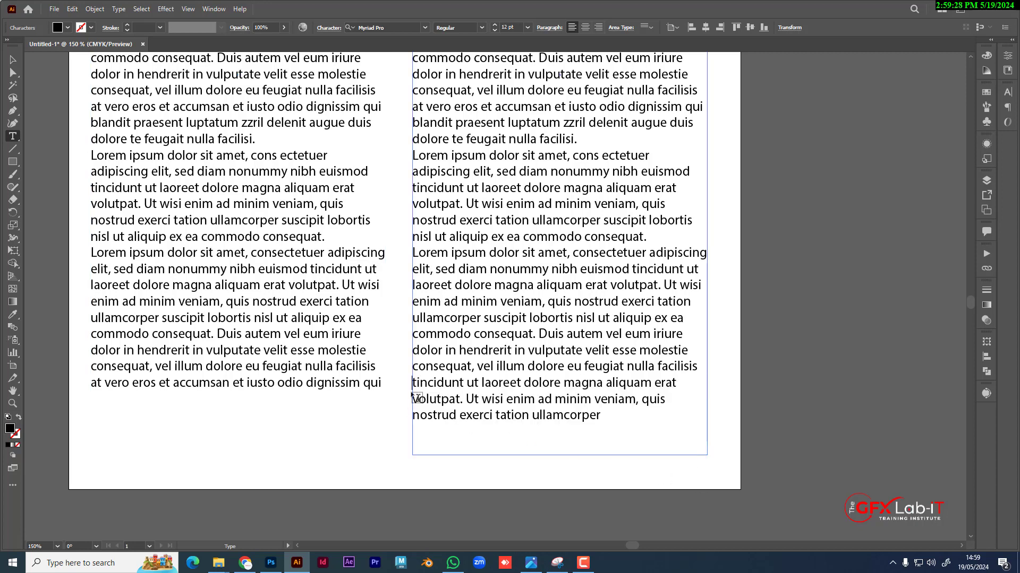
{"action": "left_click_drag", "start_coordinate": [413, 383], "coordinate": [694, 440]}
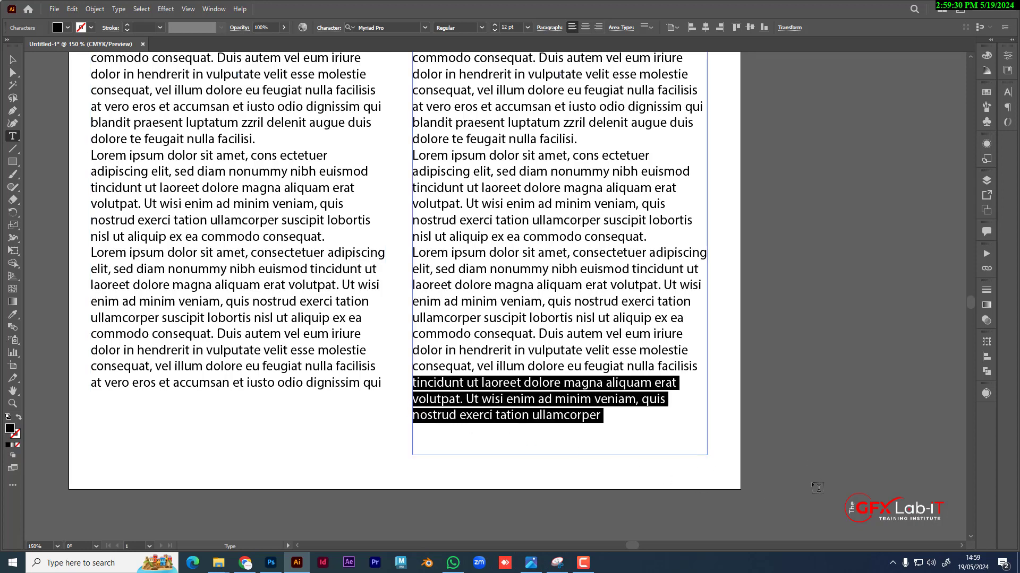
{"action": "key", "text": "BackSpace"}
{"action": "key", "text": "Escape"}
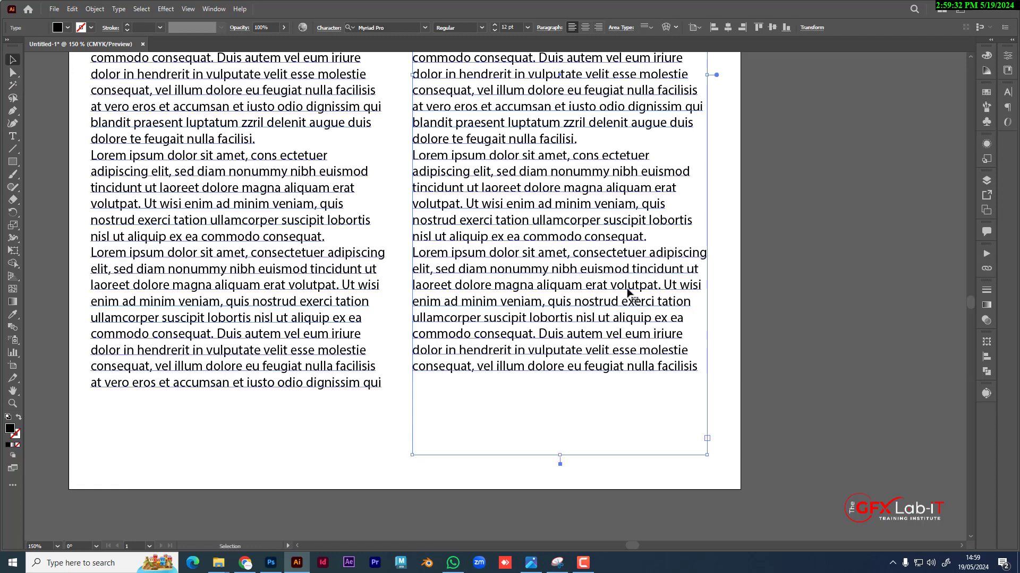
{"action": "left_click", "coordinate": [792, 370]}
- Select both text columns and nudge them slightly right and down to balance the page margins
{"action": "scroll", "coordinate": [790, 366], "scroll_direction": "down", "scroll_amount": 1}
{"action": "left_click_drag", "start_coordinate": [811, 283], "coordinate": [735, 392]}
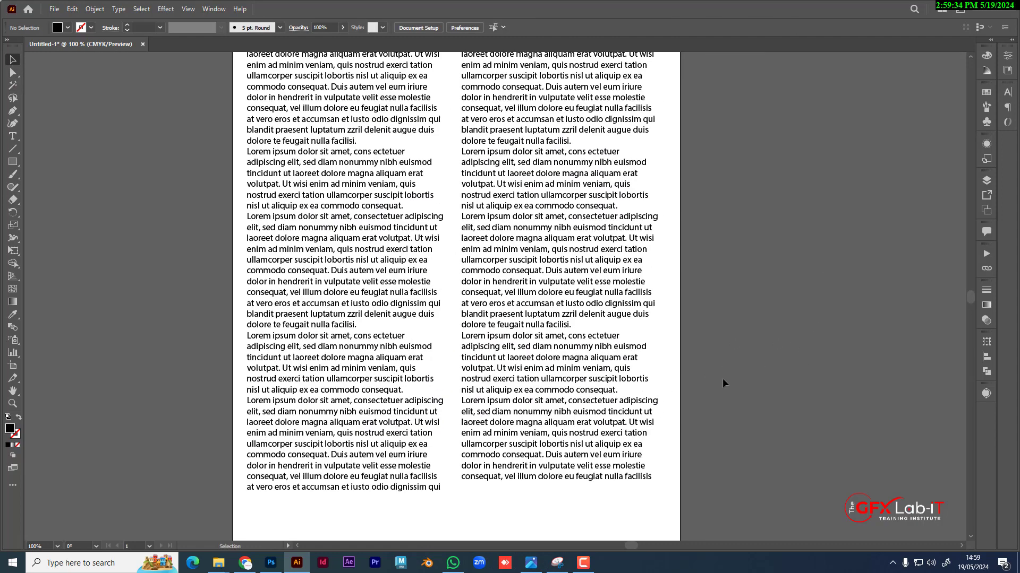
{"action": "scroll", "coordinate": [723, 378], "scroll_direction": "down", "scroll_amount": 1}
{"action": "left_click_drag", "start_coordinate": [776, 339], "coordinate": [723, 356]}
{"action": "left_click", "coordinate": [553, 357]}
{"action": "left_click", "coordinate": [463, 381], "text": "shift"}
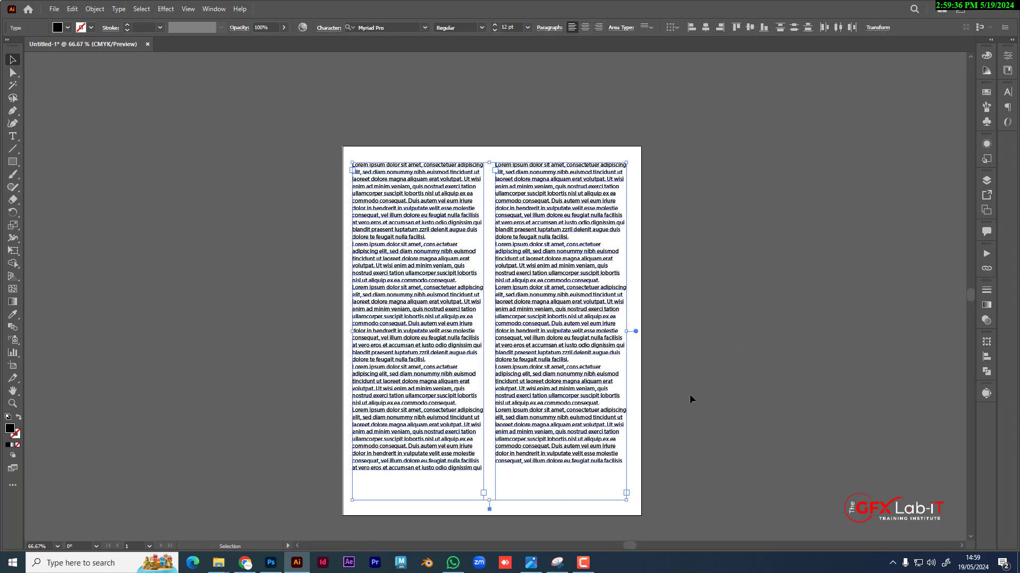
{"action": "key", "text": "Right"}
{"action": "key", "text": "Right"}
{"action": "key", "text": "Right"}
{"action": "key", "text": "Right"}
{"action": "key", "text": "Right"}
{"action": "key", "text": "Right"}
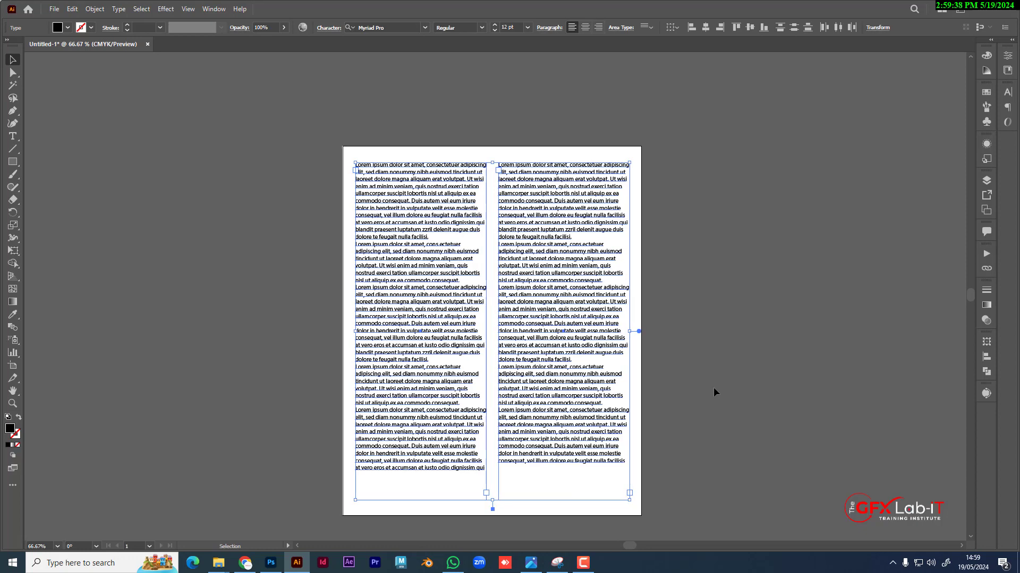
{"action": "key", "text": "Left"}
{"action": "key", "text": "Down"}
{"action": "key", "text": "Down"}
{"action": "key", "text": "Down"}
{"action": "key", "text": "Down"}
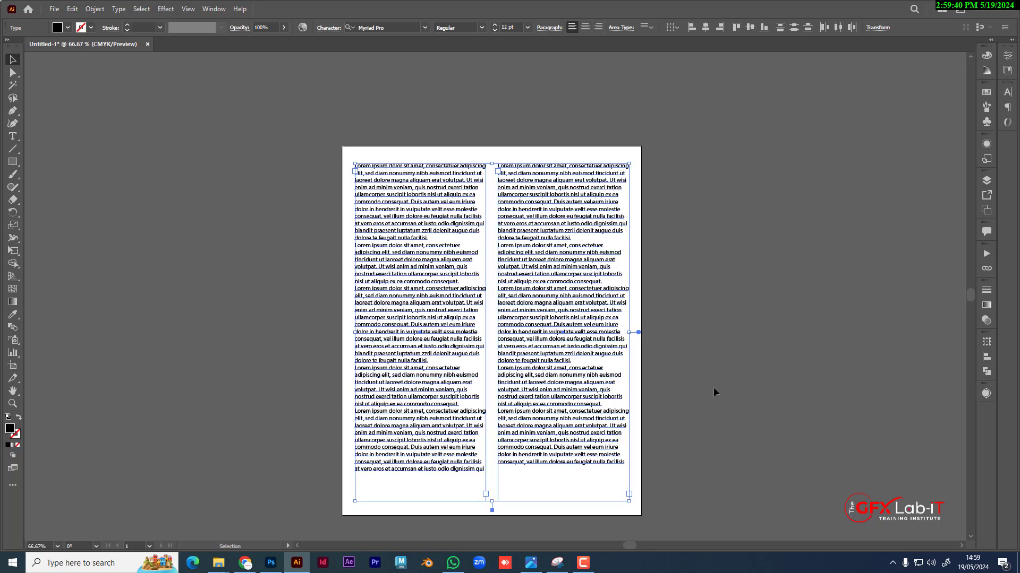
{"action": "left_click", "coordinate": [713, 386]}
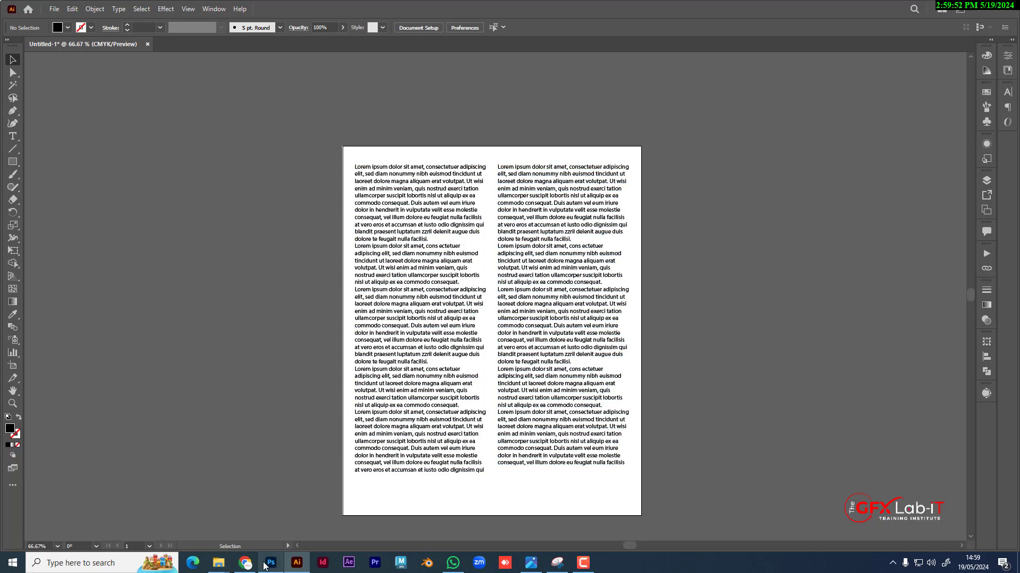
- Bring the Spider-Man image pngwing.com (16) from the Downloads folder into the Illustrator document
{"action": "mouse_move", "coordinate": [222, 566]}
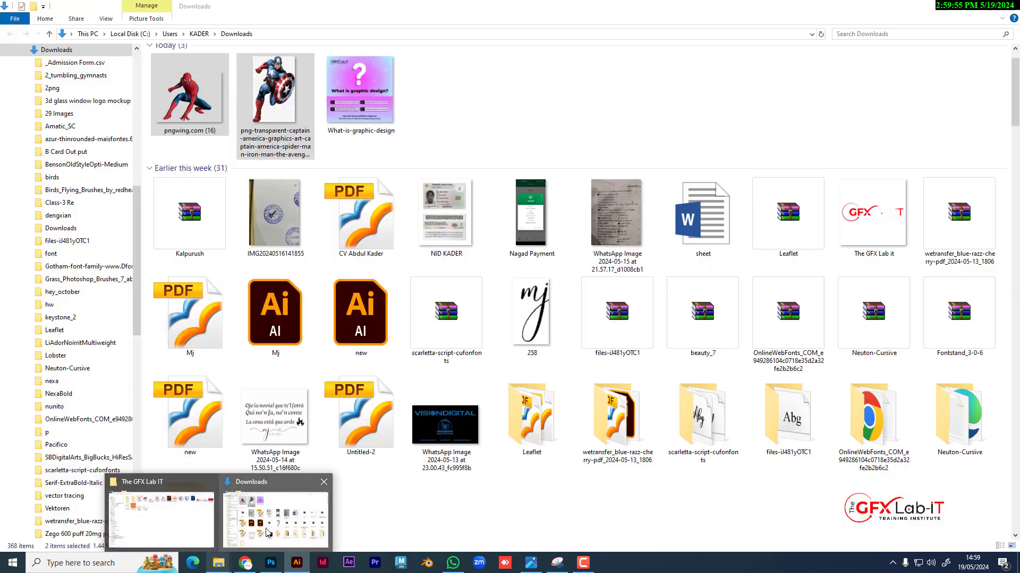
{"action": "left_click", "coordinate": [268, 533]}
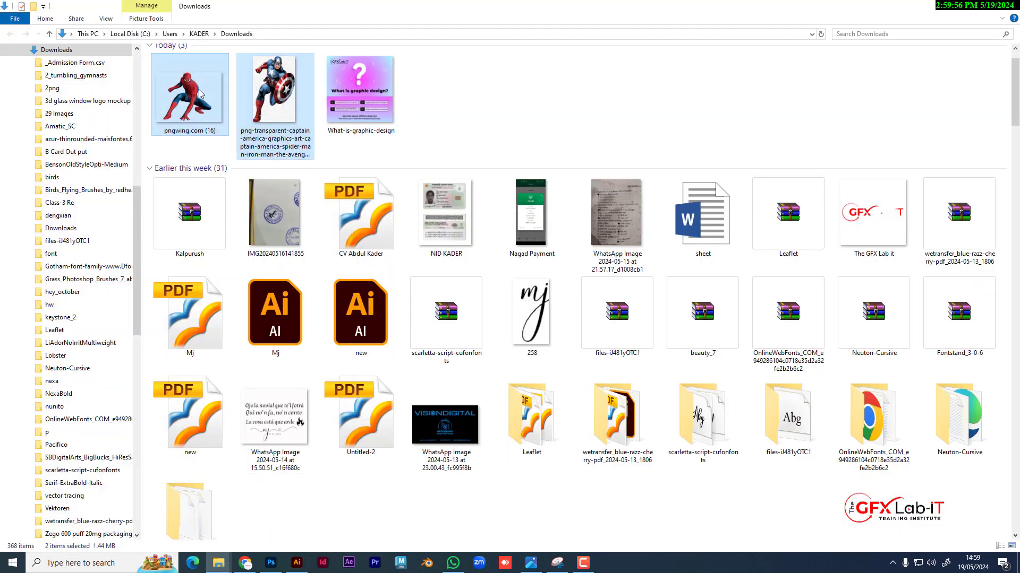
{"action": "left_click", "coordinate": [194, 109]}
{"action": "left_click_drag", "start_coordinate": [194, 103], "coordinate": [383, 488]}
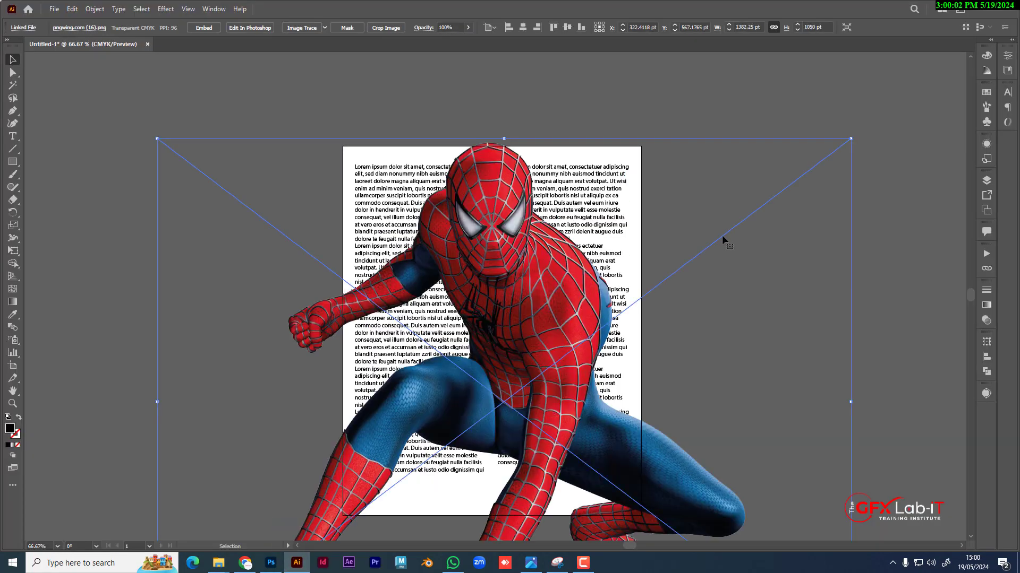
- Scale the Spider-Man image to about 483 × 367 pt, position it over the middle of both text columns and embed it
{"action": "left_click_drag", "start_coordinate": [850, 139], "coordinate": [645, 295]}
{"action": "left_click_drag", "start_coordinate": [546, 441], "coordinate": [514, 365]}
{"action": "left_click_drag", "start_coordinate": [645, 433], "coordinate": [614, 413]}
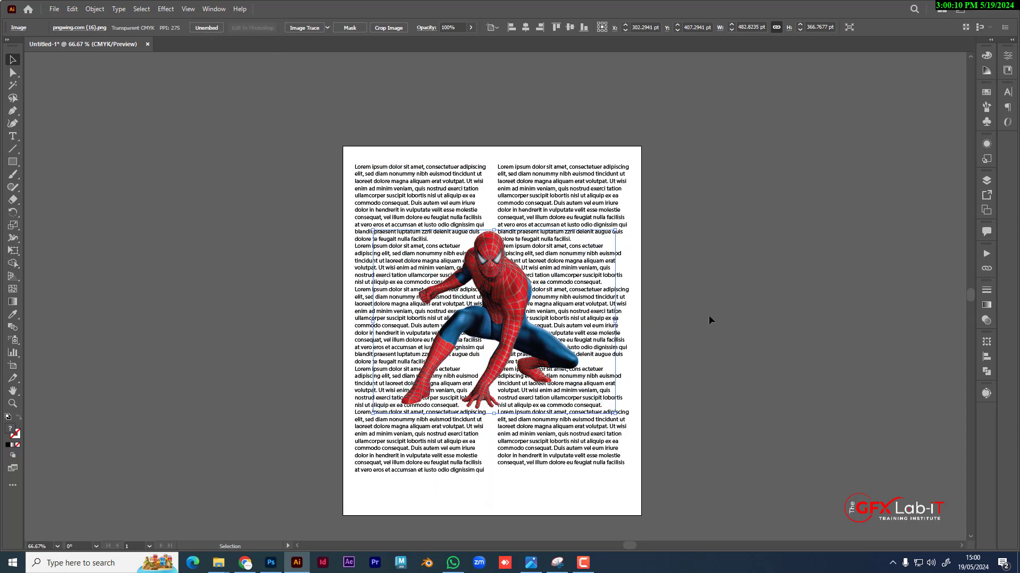
- Bring the right text column to the front, over the Spider-Man image
{"action": "left_click", "coordinate": [710, 334]}
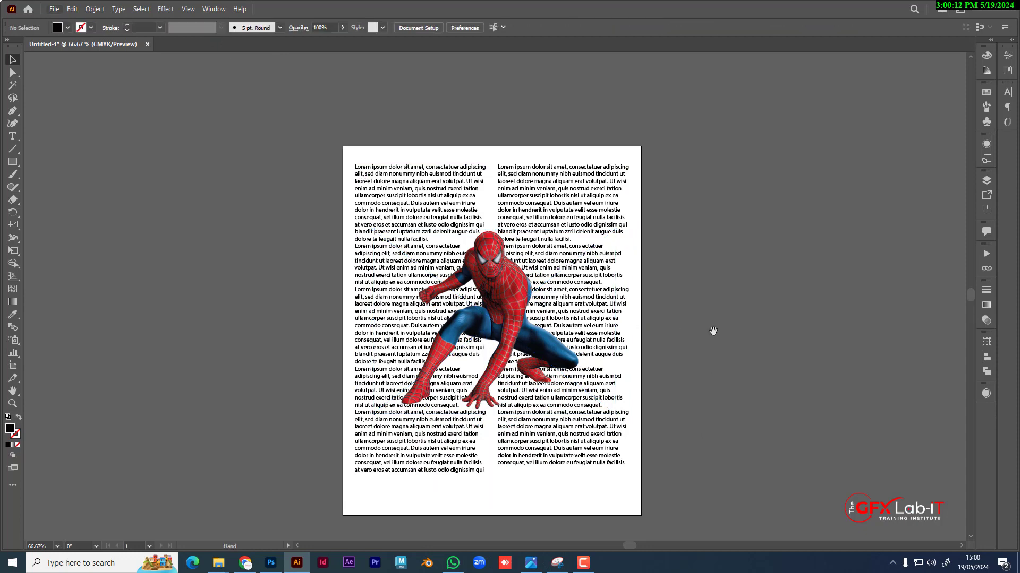
{"action": "left_click_drag", "start_coordinate": [712, 330], "coordinate": [648, 343]}
{"action": "scroll", "coordinate": [500, 444], "scroll_direction": "up", "scroll_amount": 1}
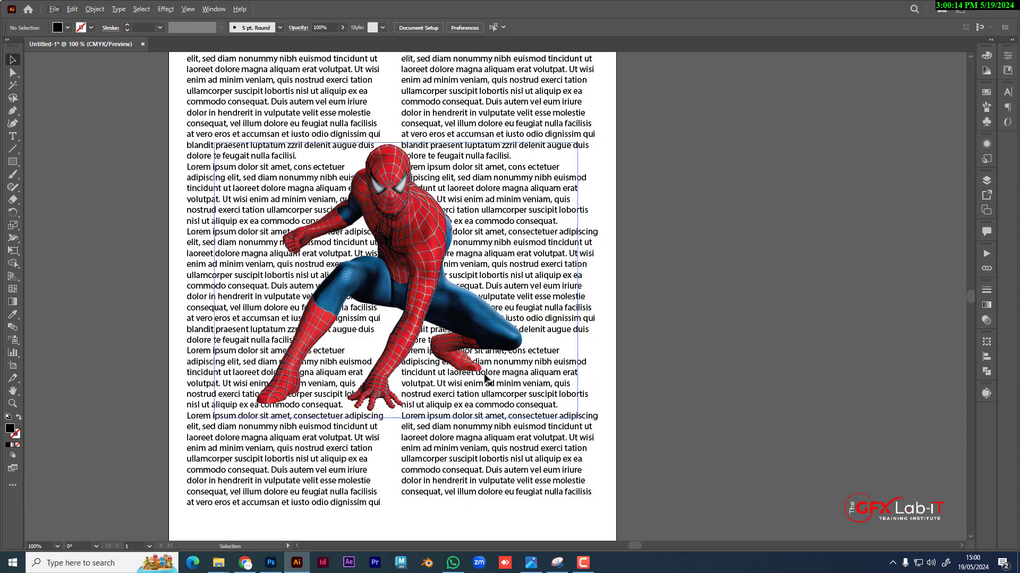
{"action": "left_click_drag", "start_coordinate": [484, 377], "coordinate": [569, 394]}
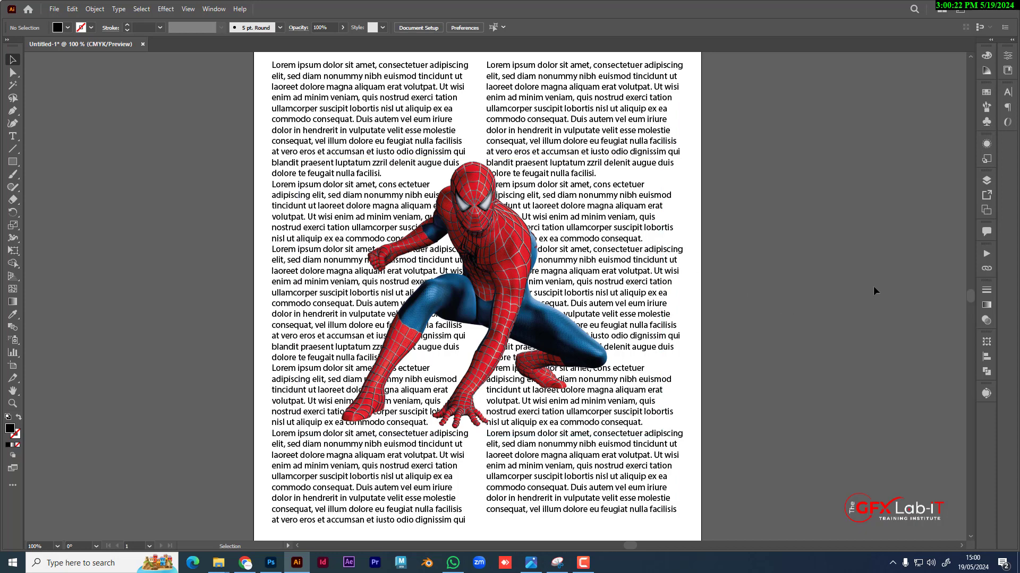
{"action": "left_click", "coordinate": [625, 257]}
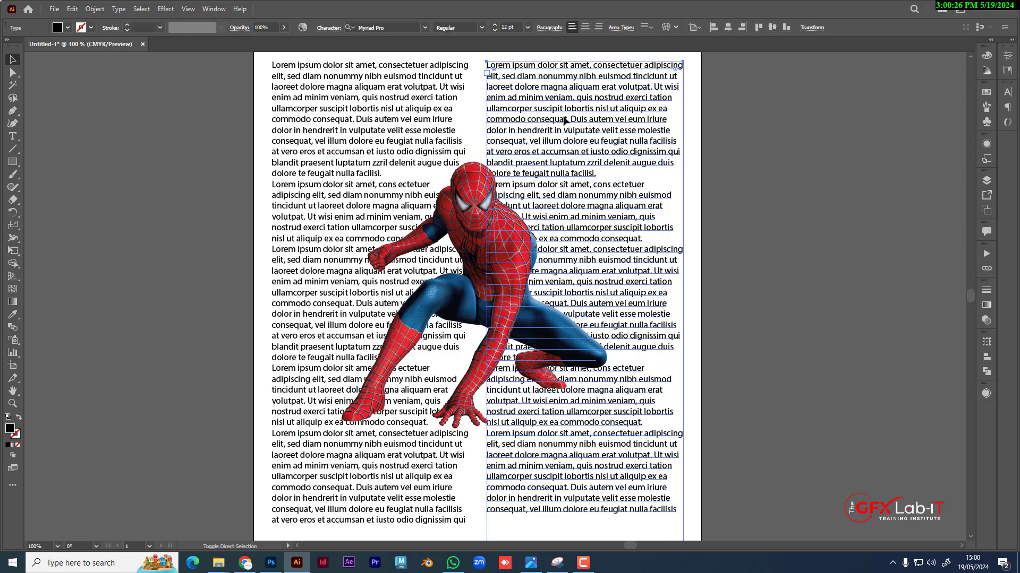
{"action": "key", "text": "ctrl+shift+bracketright"}
{"action": "left_click", "coordinate": [758, 208]}
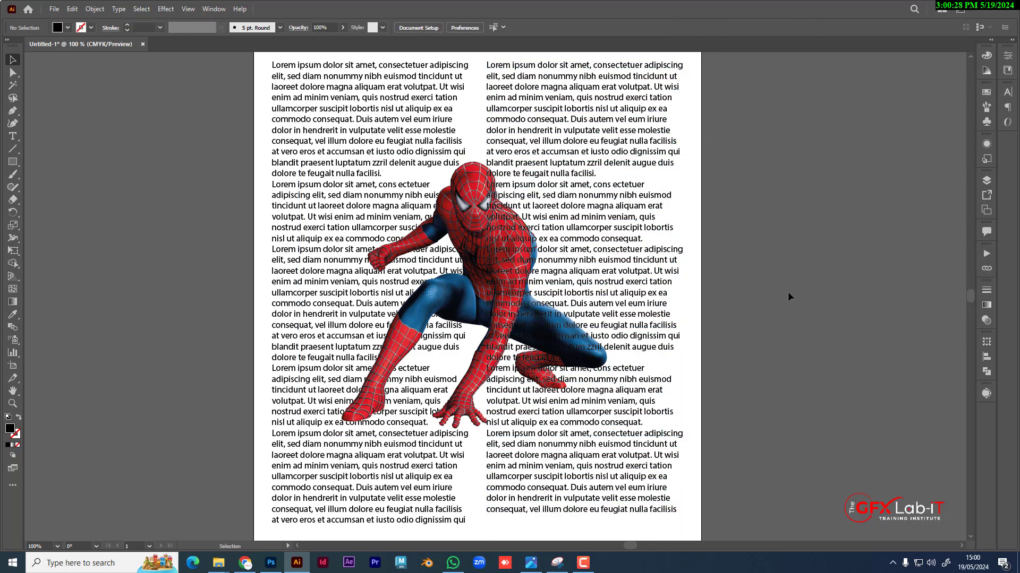
- Send the right text column to the back, behind the Spider-Man image, and deselect it
{"action": "left_click", "coordinate": [637, 218]}
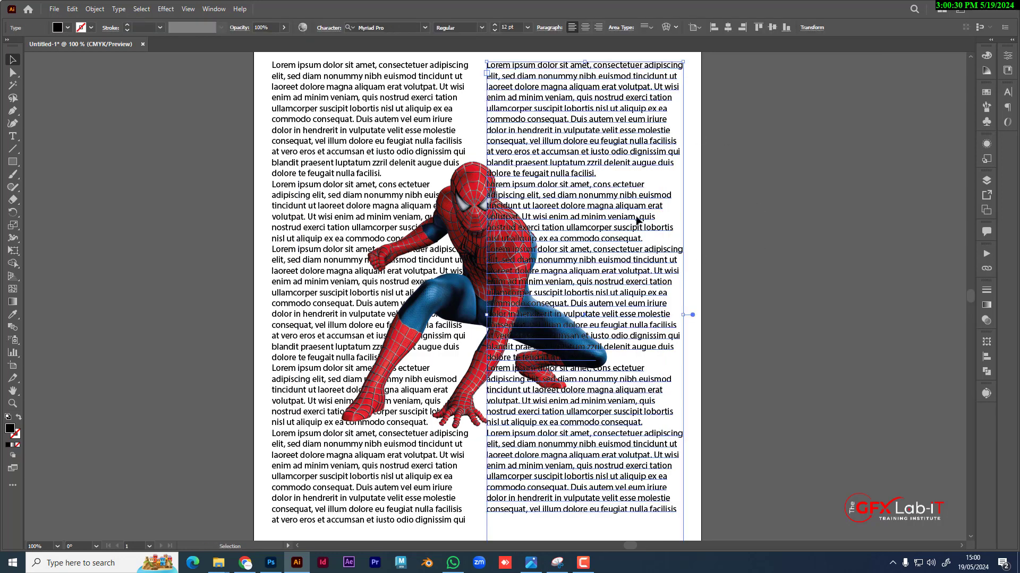
{"action": "key", "text": "ctrl+shift+bracketleft"}
{"action": "left_click", "coordinate": [815, 221]}
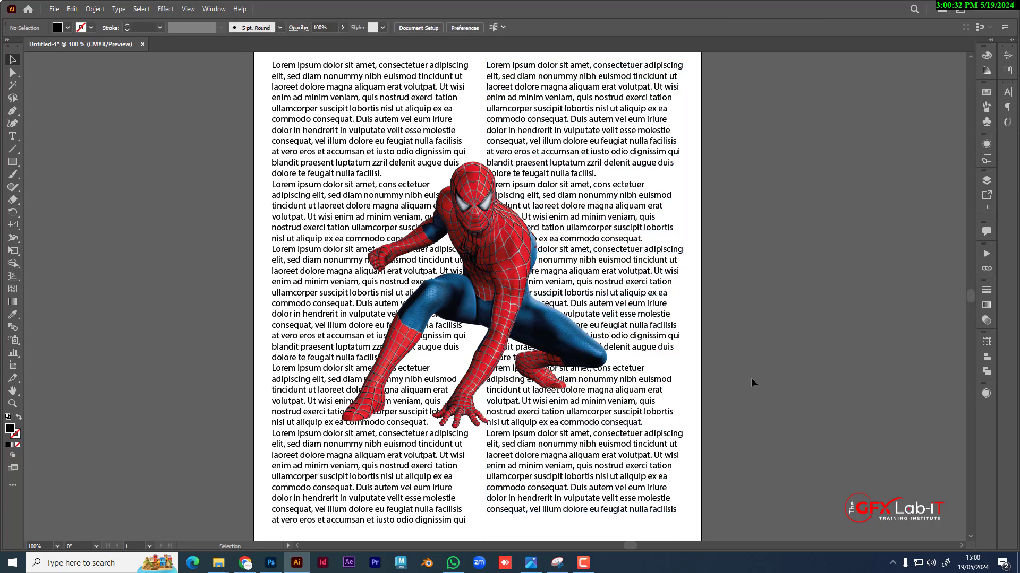
- Apply Text Wrap to the Spider-Man image so both columns flow around its outline
{"action": "left_click", "coordinate": [484, 234]}
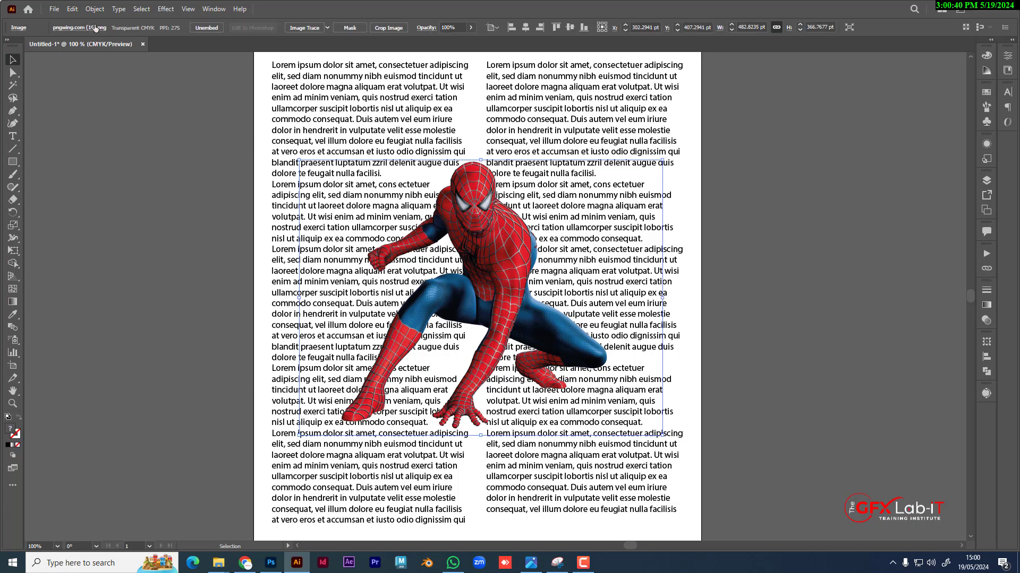
{"action": "left_click", "coordinate": [95, 9]}
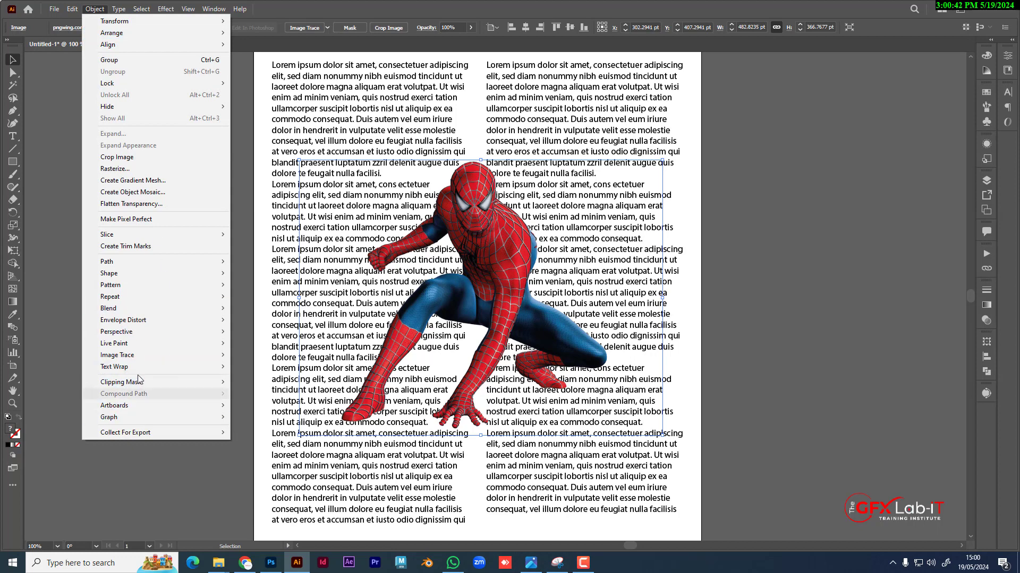
{"action": "mouse_move", "coordinate": [138, 371]}
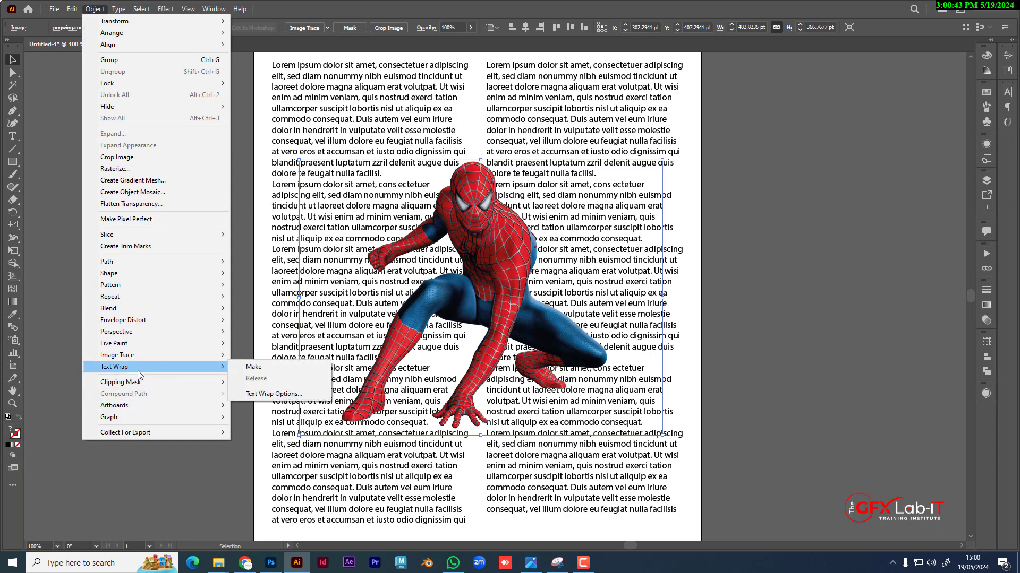
{"action": "left_click", "coordinate": [275, 369]}
{"action": "left_click", "coordinate": [771, 331]}
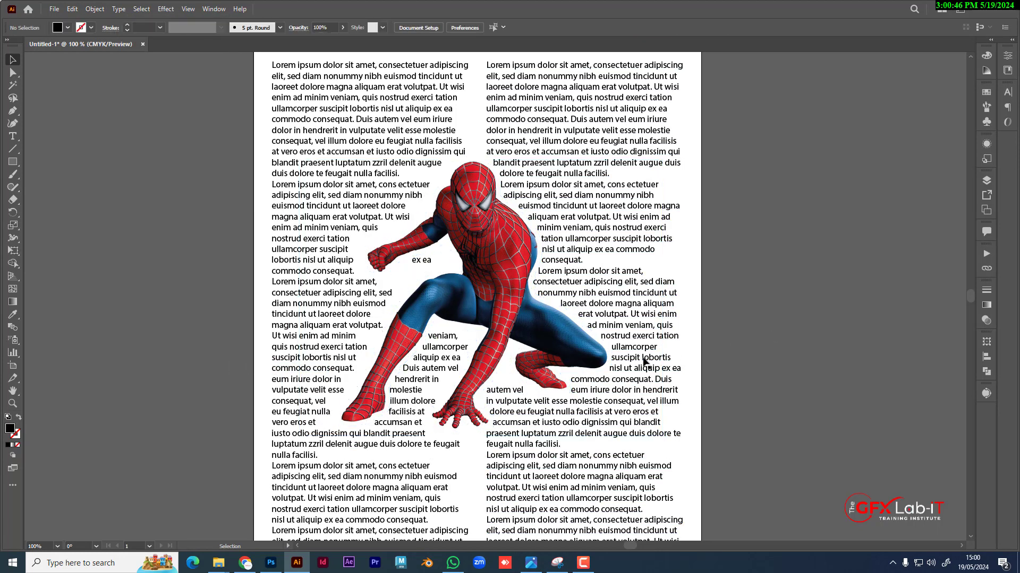
- Scale the Spider-Man image down to about 310 × 235 pt and move it over the lower middle of the left column
{"action": "scroll", "coordinate": [636, 362], "scroll_direction": "down", "scroll_amount": 1}
{"action": "left_click_drag", "start_coordinate": [742, 368], "coordinate": [639, 365]}
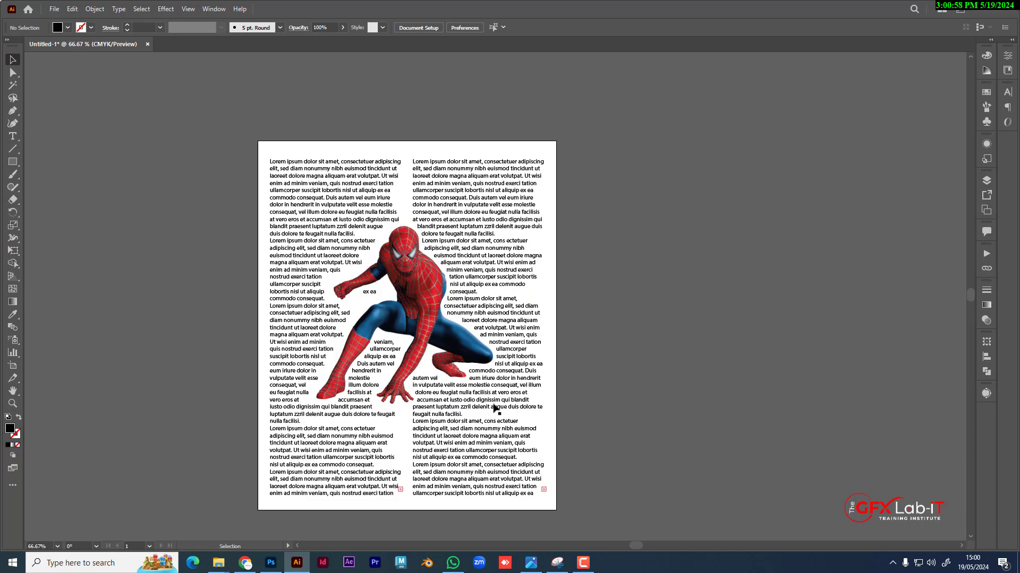
{"action": "left_click_drag", "start_coordinate": [416, 300], "coordinate": [443, 286]}
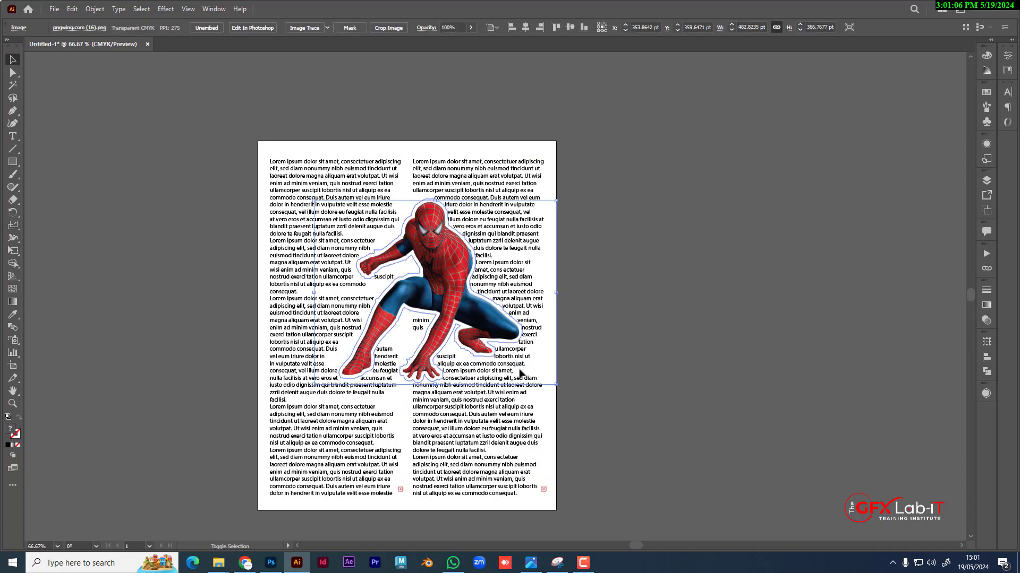
{"action": "left_click_drag", "start_coordinate": [553, 382], "coordinate": [513, 351]}
{"action": "left_click_drag", "start_coordinate": [435, 290], "coordinate": [381, 339]}
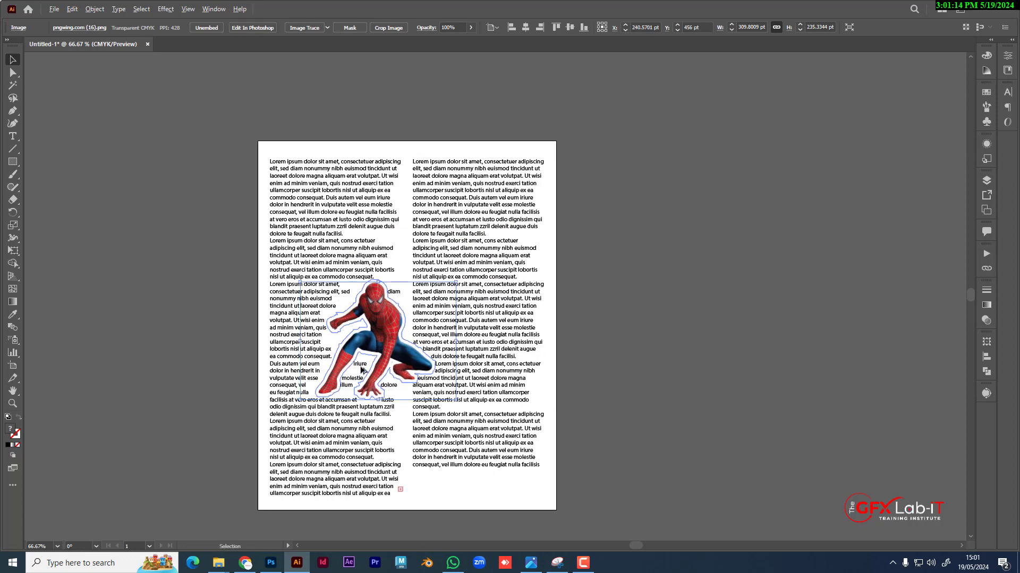
- Open the Text Wrap Options of the Spider-Man image and raise the offset step by step to 21 pt with preview on
{"action": "scroll", "coordinate": [361, 368], "scroll_direction": "up", "scroll_amount": 2, "text": "alt"}
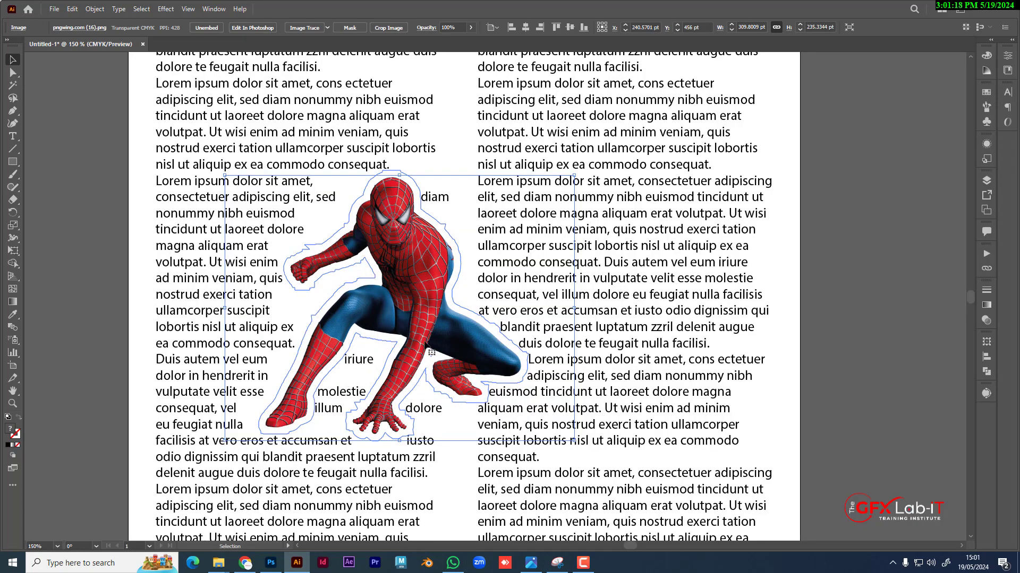
{"action": "left_click", "coordinate": [94, 9]}
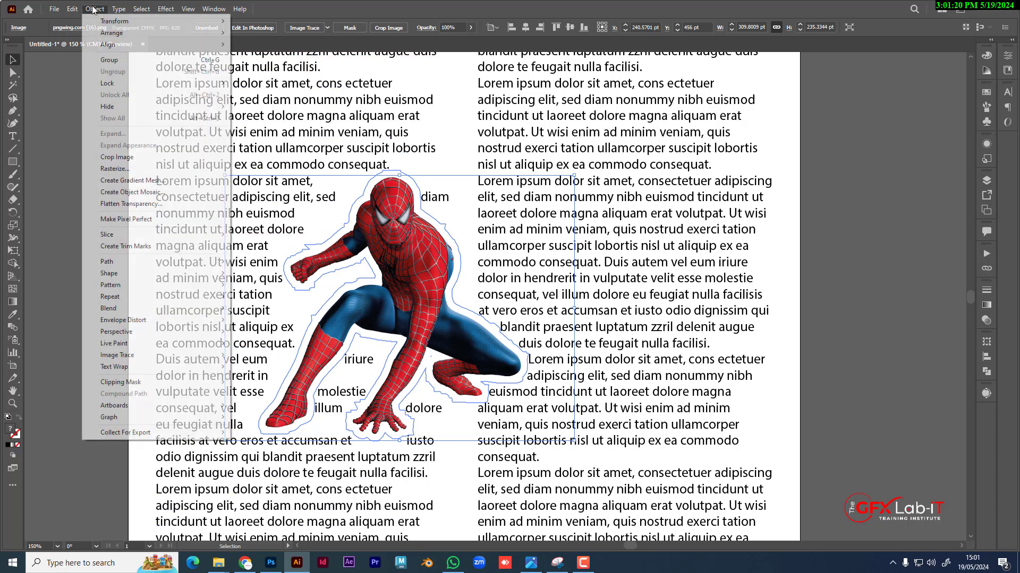
{"action": "mouse_move", "coordinate": [153, 367]}
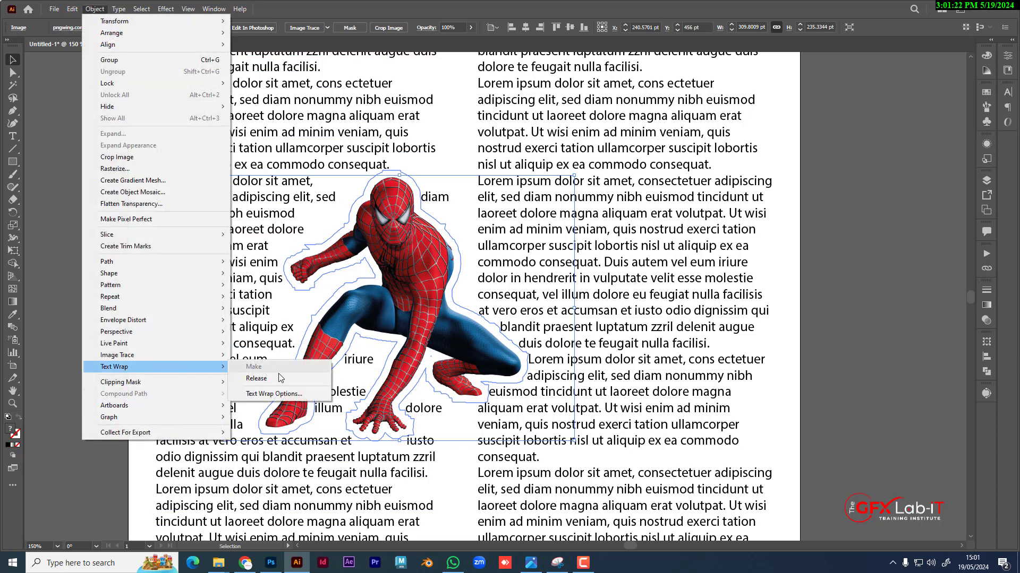
{"action": "left_click", "coordinate": [261, 400]}
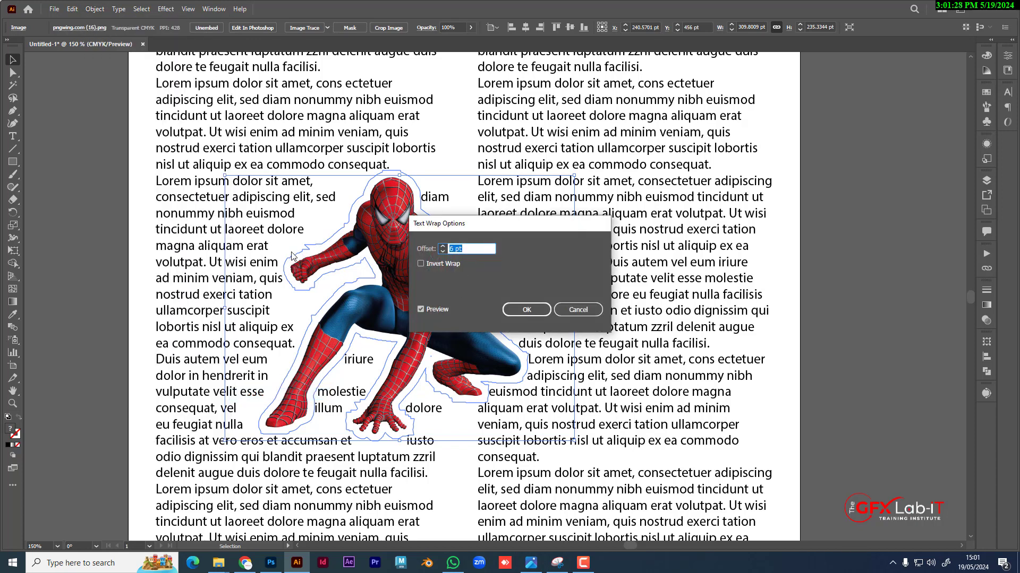
{"action": "key", "text": "Up"}
{"action": "key", "text": "Up"}
{"action": "key", "text": "Up"}
{"action": "key", "text": "Up"}
{"action": "key", "text": "Up"}
{"action": "key", "text": "Up"}
{"action": "key", "text": "Up"}
{"action": "key", "text": "Up"}
{"action": "key", "text": "Up"}
{"action": "key", "text": "Up"}
{"action": "key", "text": "Up"}
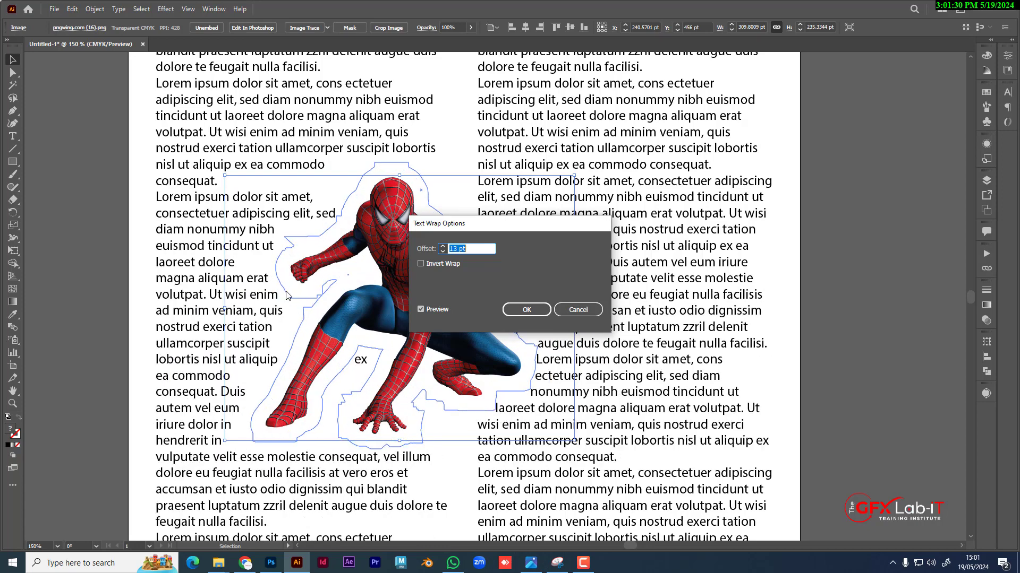
{"action": "key", "text": "Up"}
{"action": "key", "text": "Up"}
{"action": "key", "text": "Up"}
{"action": "key", "text": "Up"}
{"action": "key", "text": "Up"}
{"action": "key", "text": "Up"}
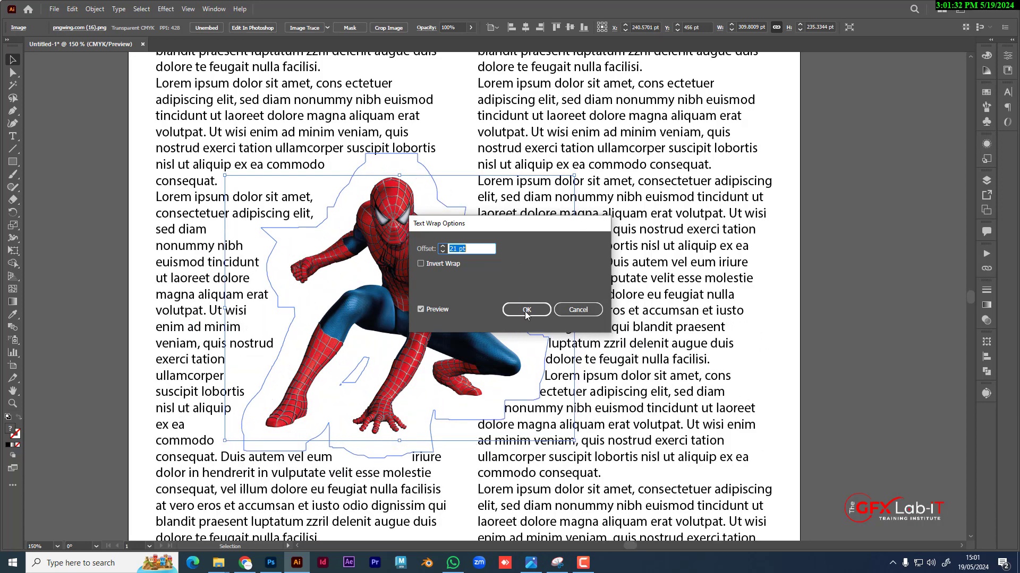
- Lower the text wrap offset step by step to 1 pt and apply it to the Spider-Man image
{"action": "key", "text": "Down"}
{"action": "key", "text": "Down"}
{"action": "key", "text": "Down"}
{"action": "key", "text": "Down"}
{"action": "key", "text": "Down"}
{"action": "key", "text": "Down"}
{"action": "key", "text": "Down"}
{"action": "key", "text": "Down"}
{"action": "key", "text": "Down"}
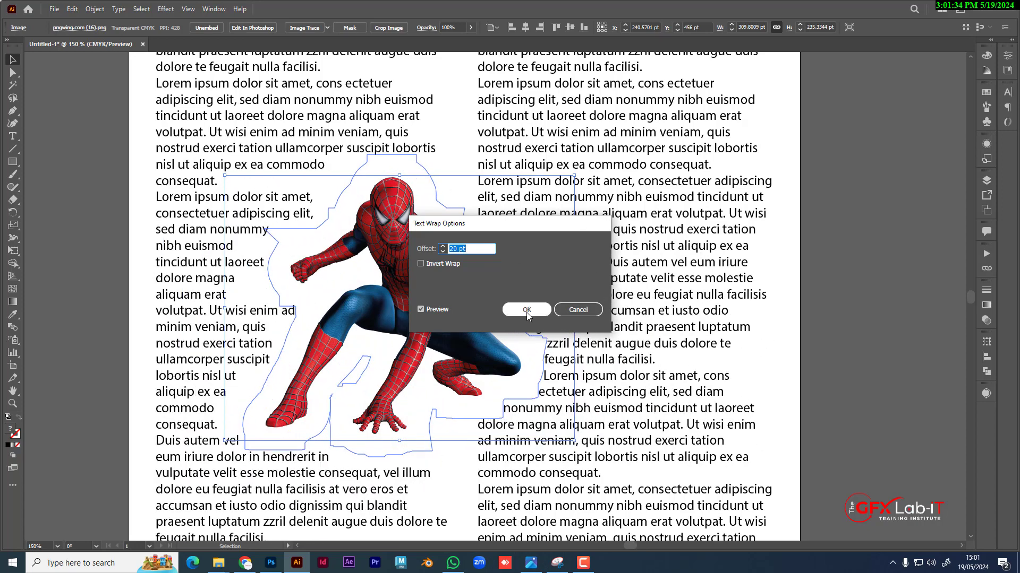
{"action": "key", "text": "Down"}
{"action": "key", "text": "Down"}
{"action": "key", "text": "Down"}
{"action": "key", "text": "Down"}
{"action": "key", "text": "Down"}
{"action": "key", "text": "Down"}
{"action": "key", "text": "Down"}
{"action": "key", "text": "Down"}
{"action": "key", "text": "Down"}
{"action": "key", "text": "Down"}
{"action": "key", "text": "Down"}
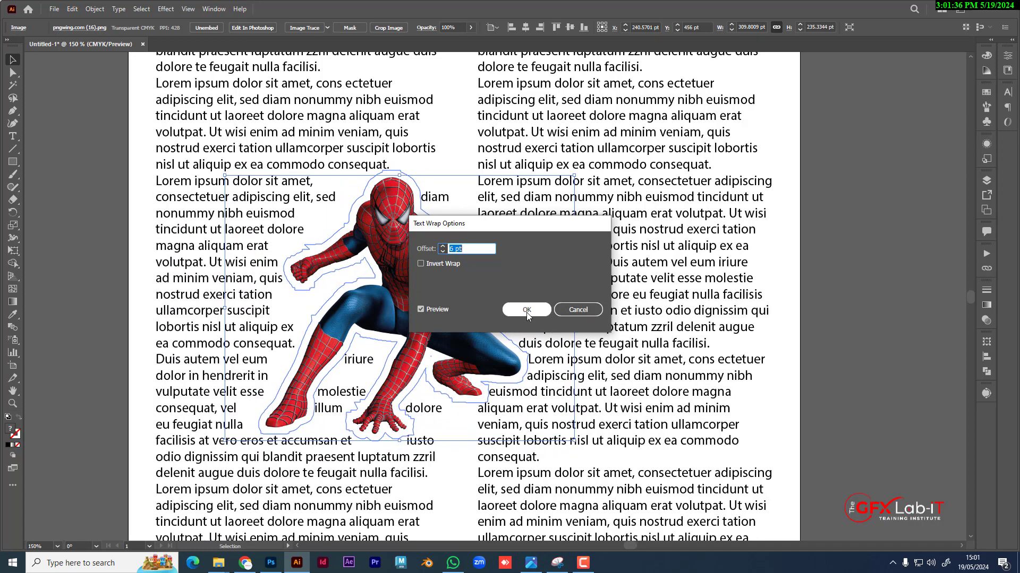
{"action": "key", "text": "Down"}
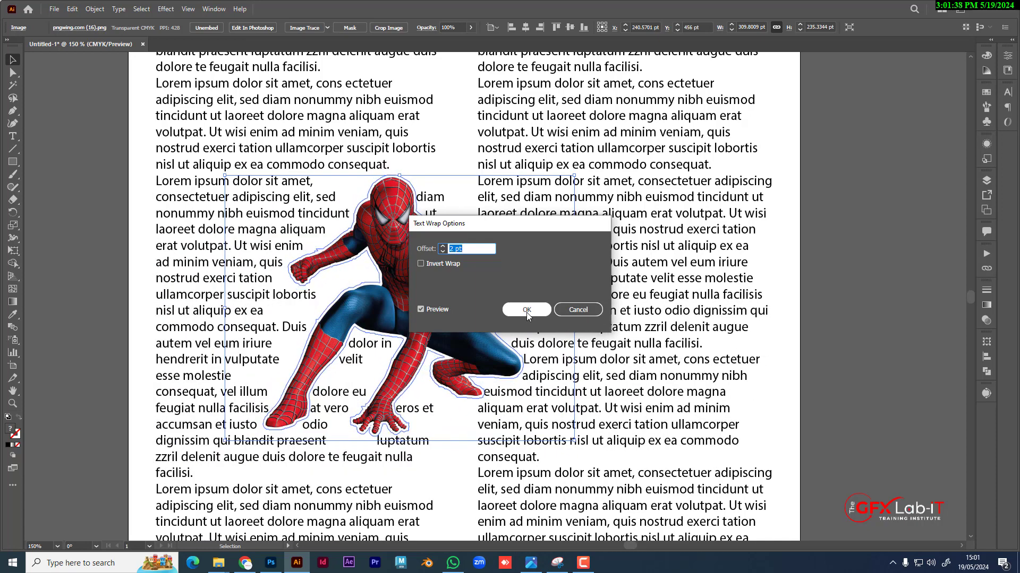
{"action": "key", "text": "Down"}
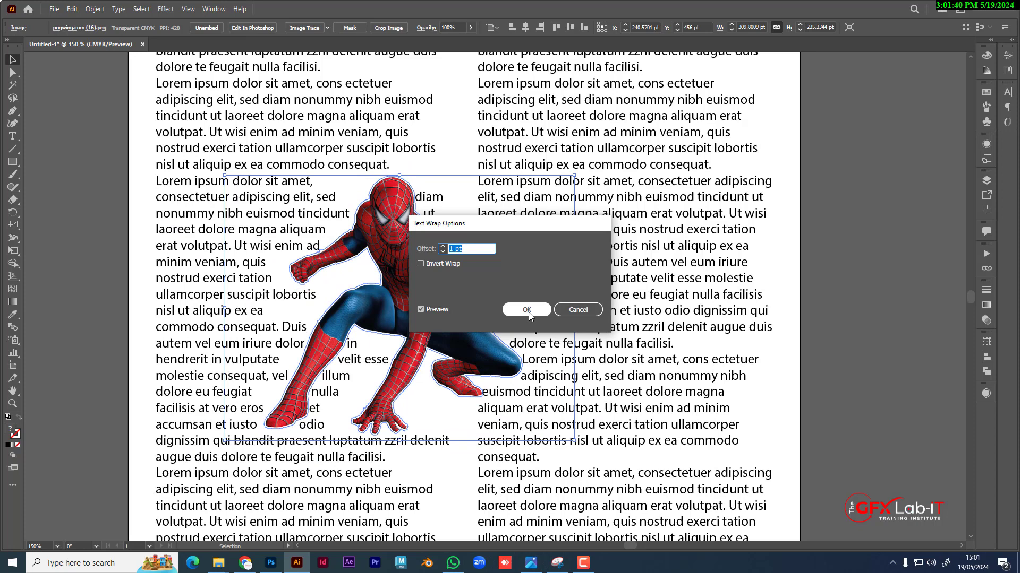
{"action": "left_click", "coordinate": [527, 311]}
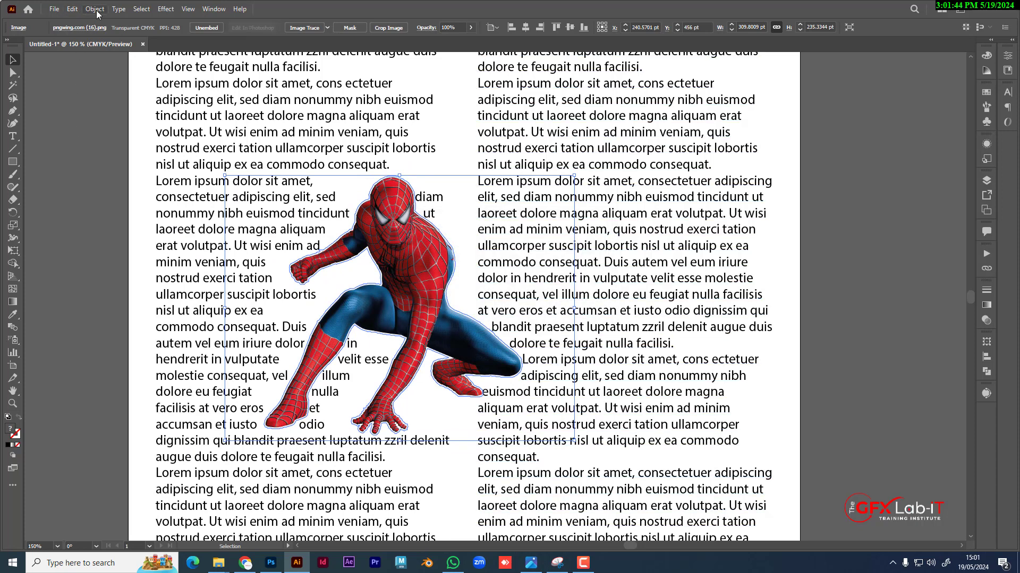
- Undo the last text wrap offset change and deselect the image
{"action": "key", "text": "ctrl+z"}
{"action": "left_click", "coordinate": [805, 300]}
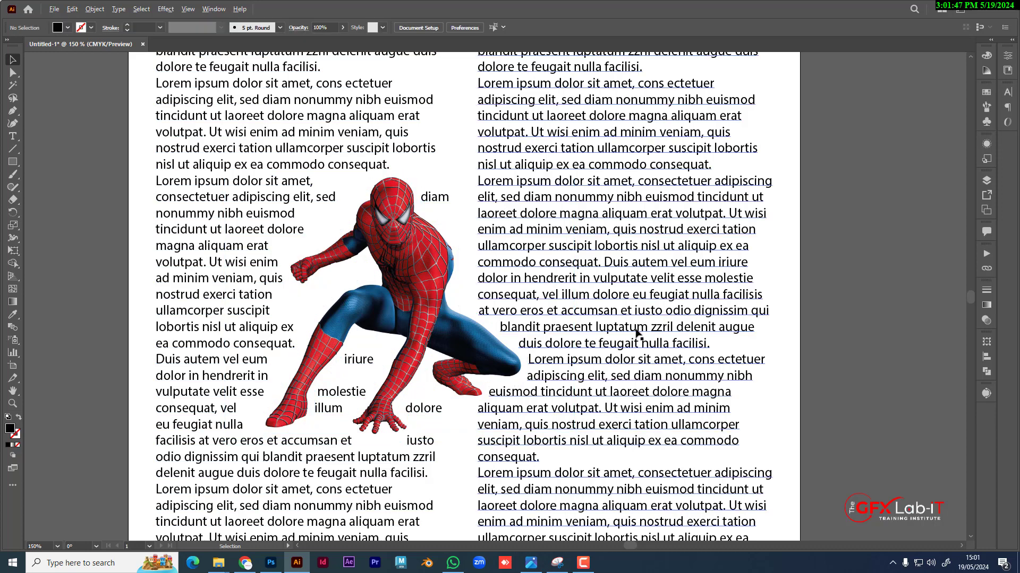
- Enlarge the Spider-Man image up and to the right so it spans both text columns in the middle of the page
{"action": "key", "text": "ctrl+minus"}
{"action": "key", "text": "ctrl+minus"}
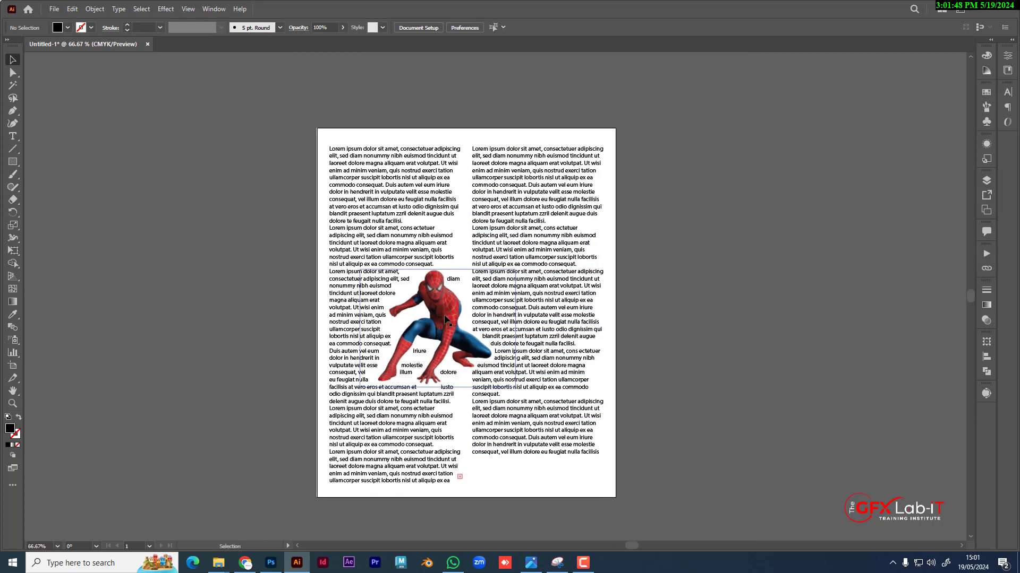
{"action": "left_click", "coordinate": [445, 320]}
{"action": "left_click_drag", "start_coordinate": [514, 270], "coordinate": [590, 210]}
{"action": "left_click", "coordinate": [721, 294]}
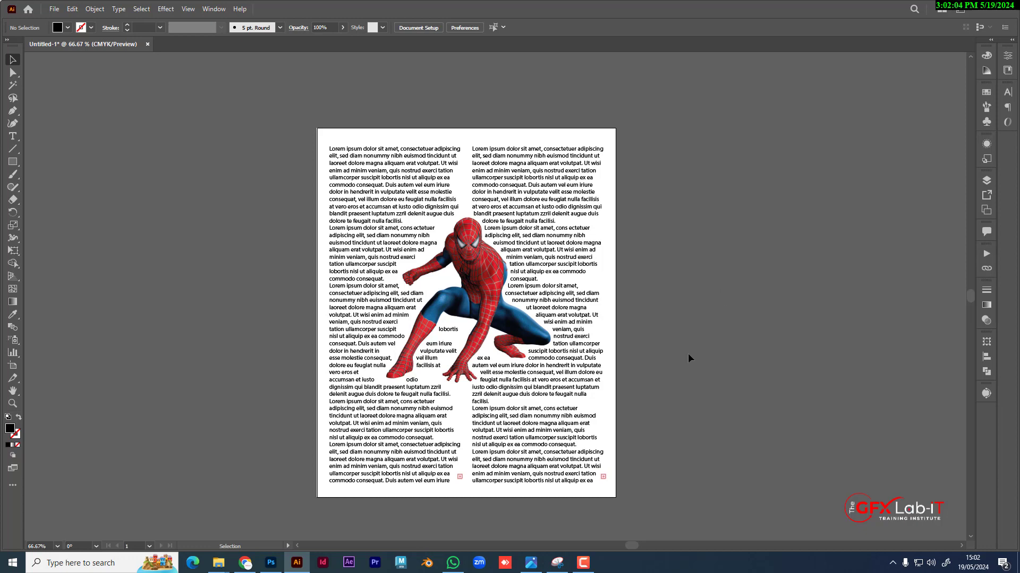
- Select both text columns together with the Spider-Man image
{"action": "key", "text": "space"}
{"action": "left_click_drag", "start_coordinate": [676, 439], "coordinate": [702, 440]}
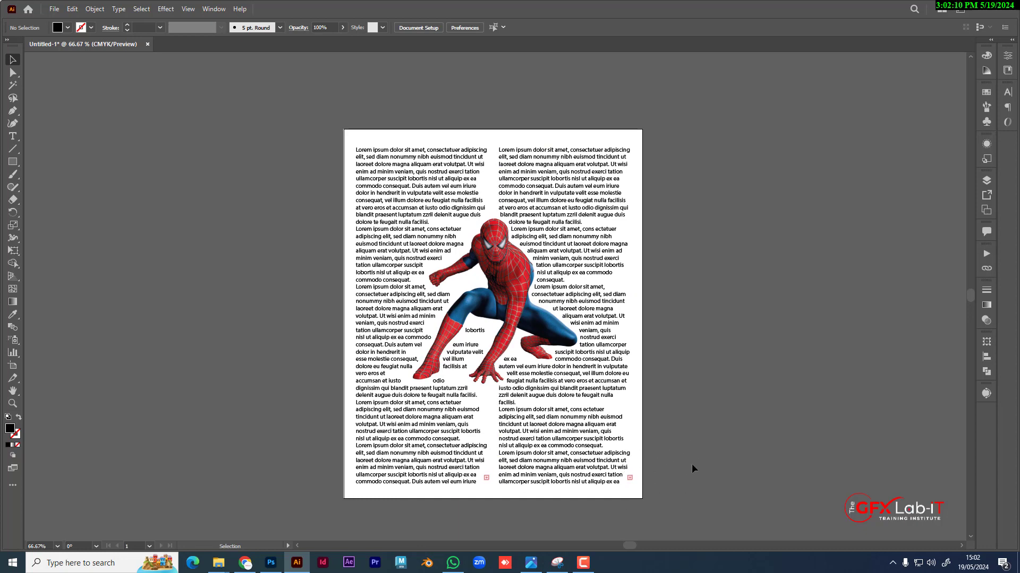
{"action": "left_click_drag", "start_coordinate": [693, 486], "coordinate": [313, 110]}
{"action": "left_click_drag", "start_coordinate": [313, 110], "coordinate": [312, 109]}
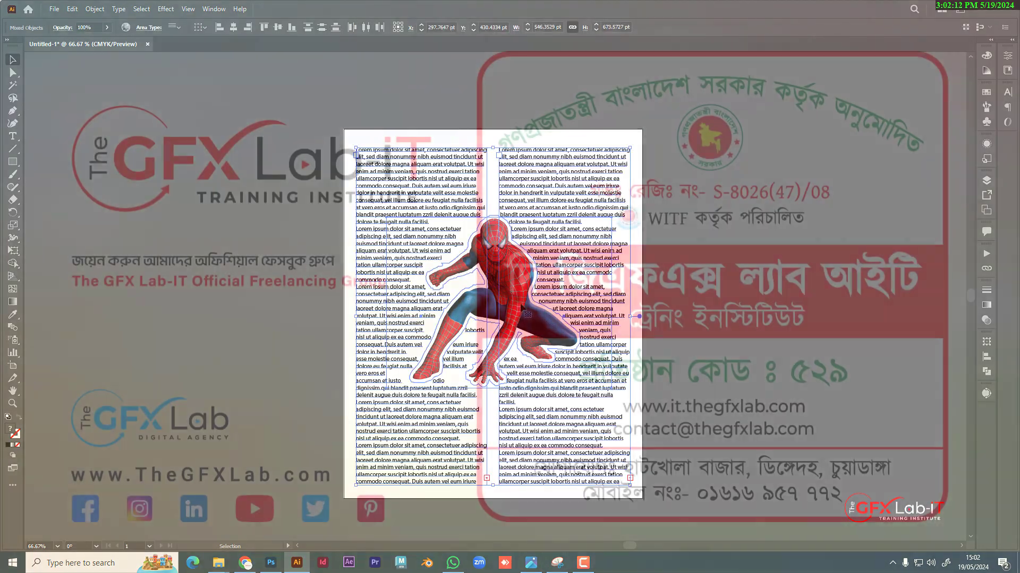